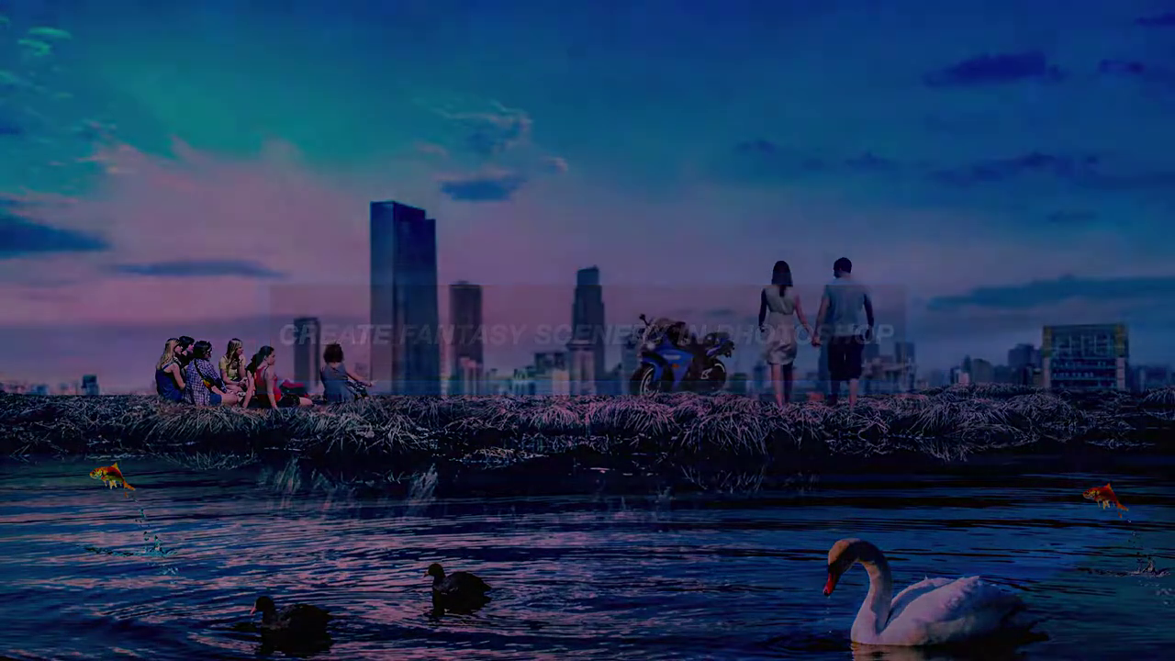
- Paste the orange-lit mountain and lake photo into Photoshop.psd as Layer 1
key("ctrl+v")
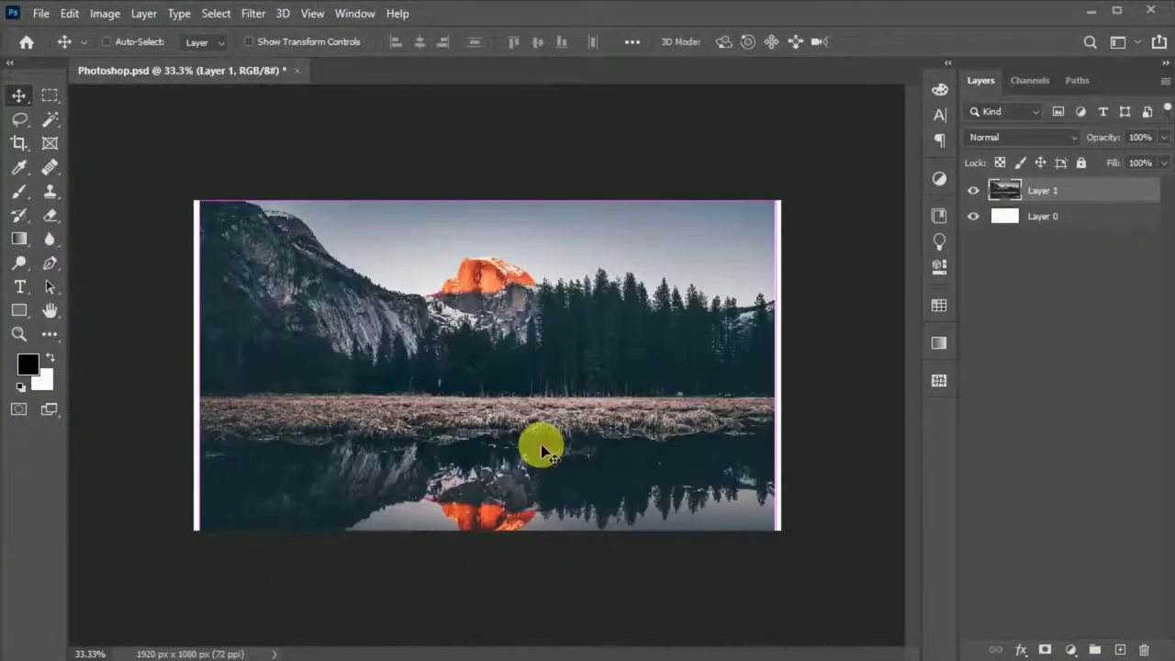
- Scale the mountain photo so it fills the whole canvas
key("ctrl+t")
left_click_drag(800, 393, 685, 433)
double_click(459, 433)
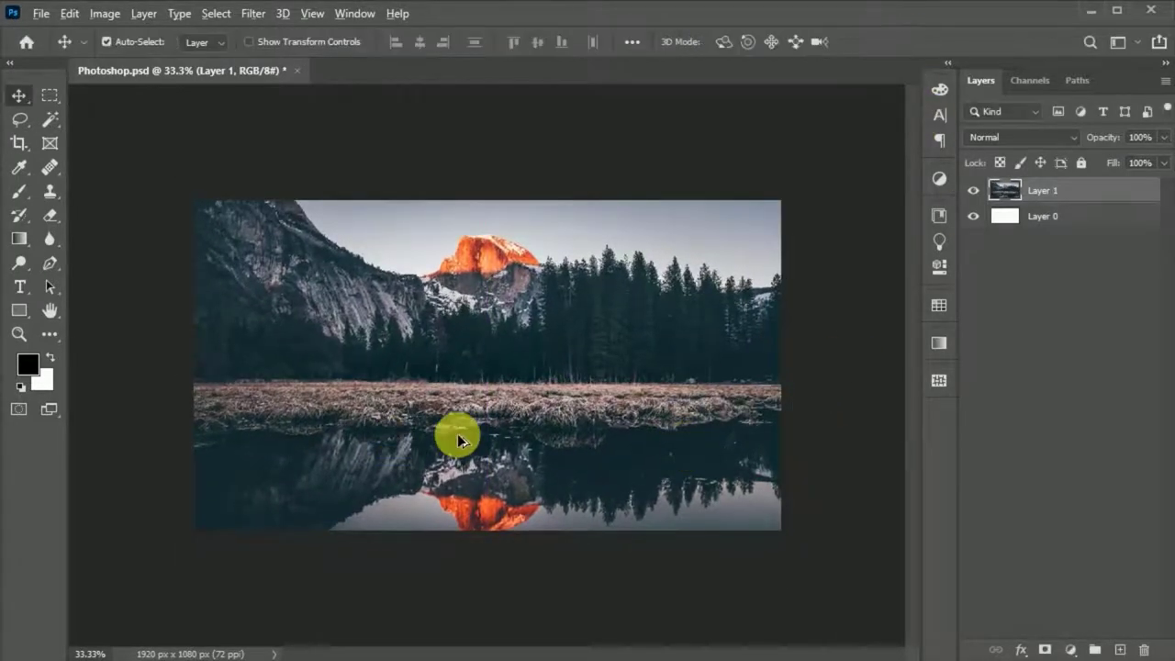
- Add a Curves 1 adjustment above Layer 1, raising the curve to brighten the photo
scroll(498, 446, "up", 2)
left_click(1069, 649)
left_click(1058, 417)
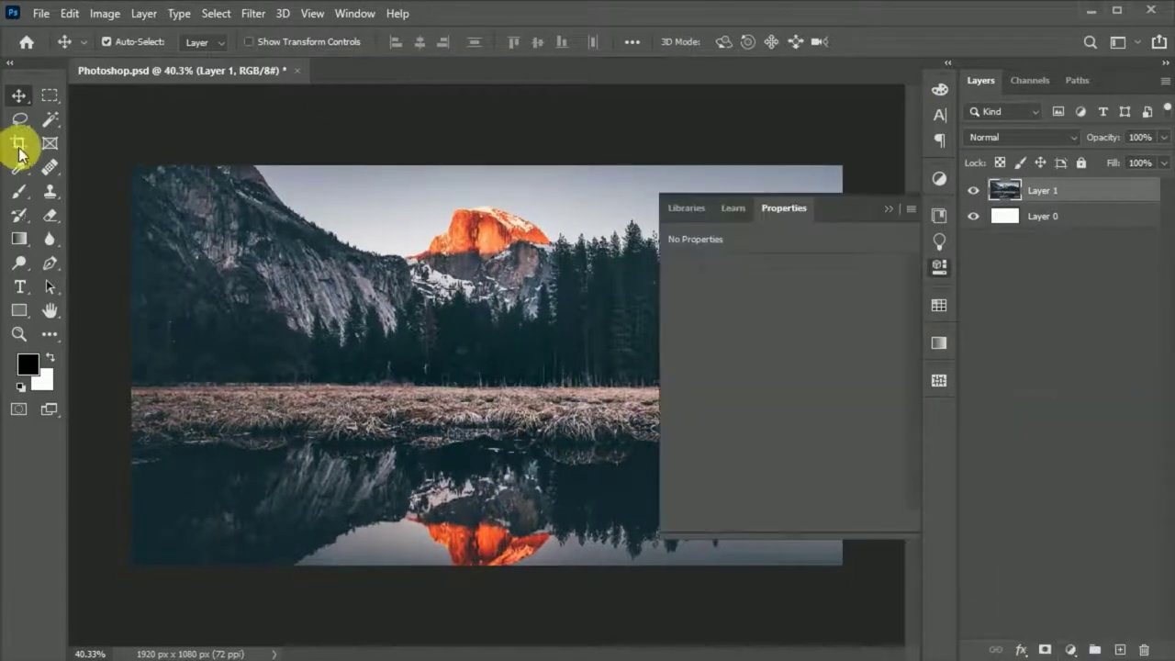
left_click_drag(798, 410, 793, 404)
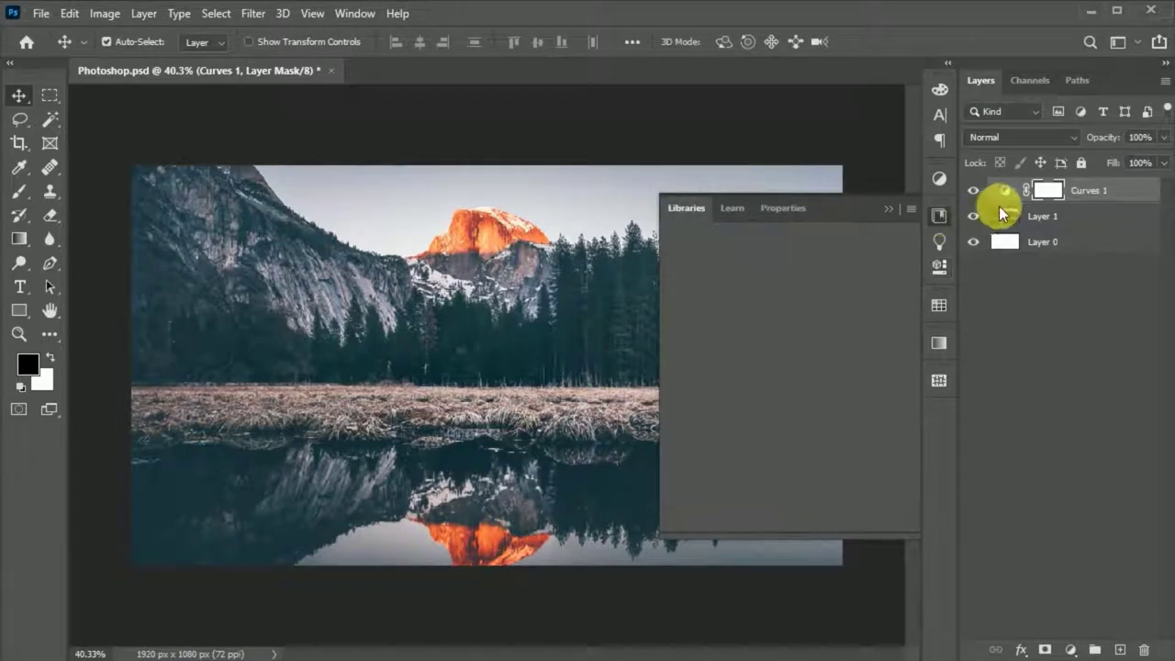
left_click(1013, 199)
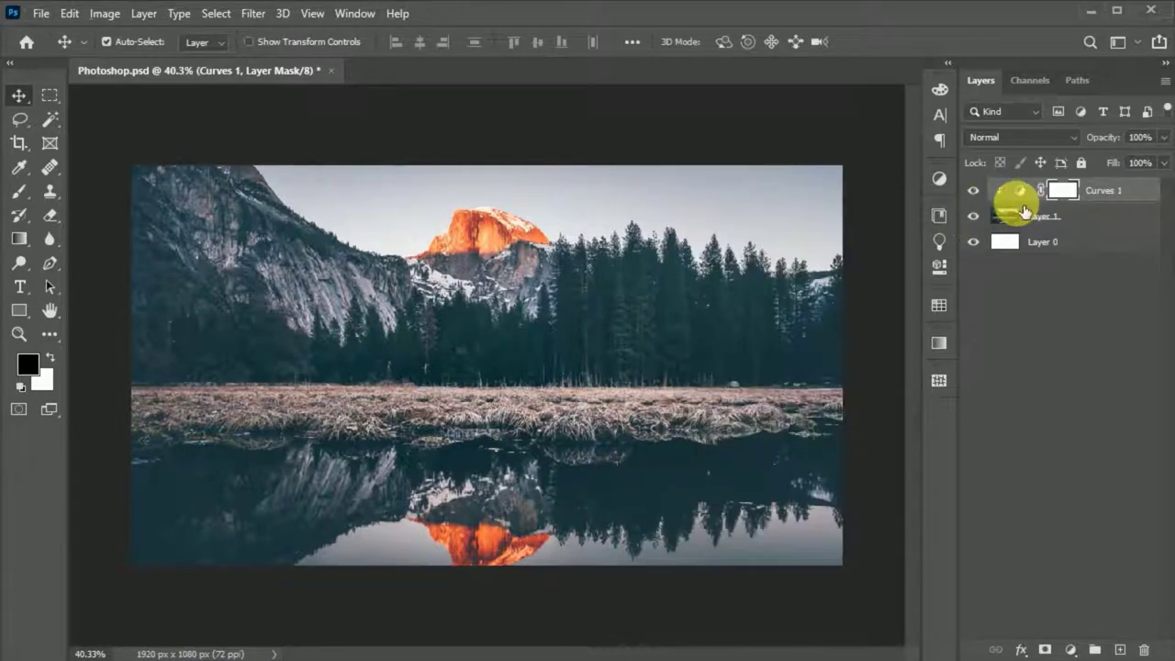
- Paste the lake photo and scale it to cover the canvas
key("ctrl+v")
key("ctrl+t")
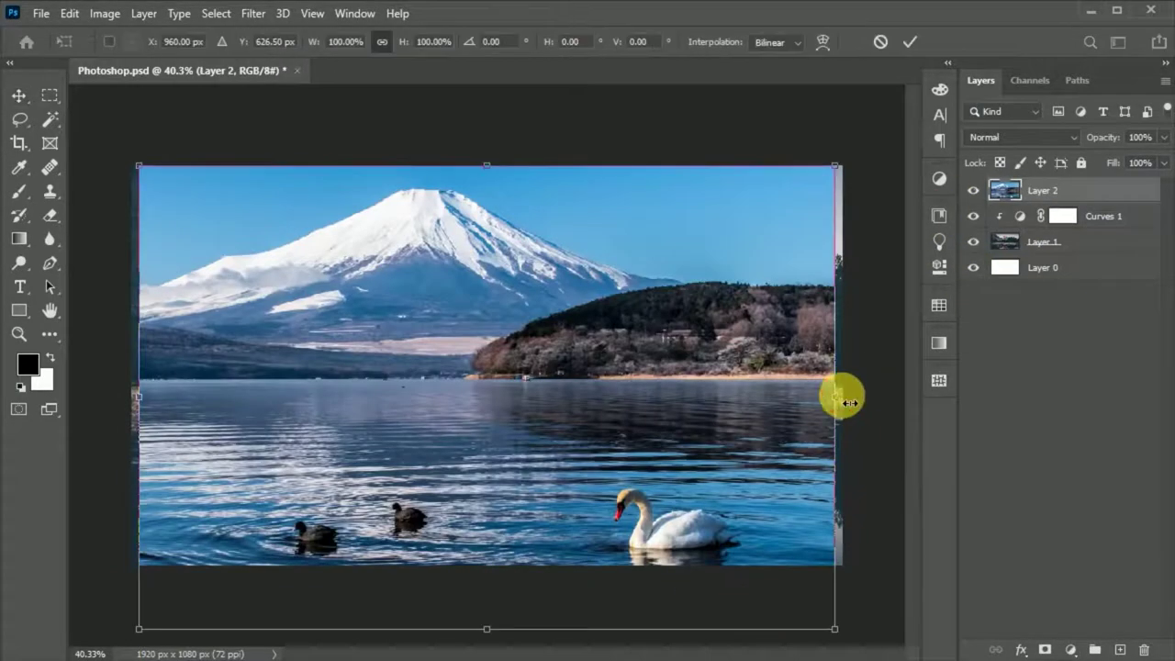
left_click_drag(839, 393, 873, 407)
left_click_drag(741, 502, 714, 514)
key("Return")
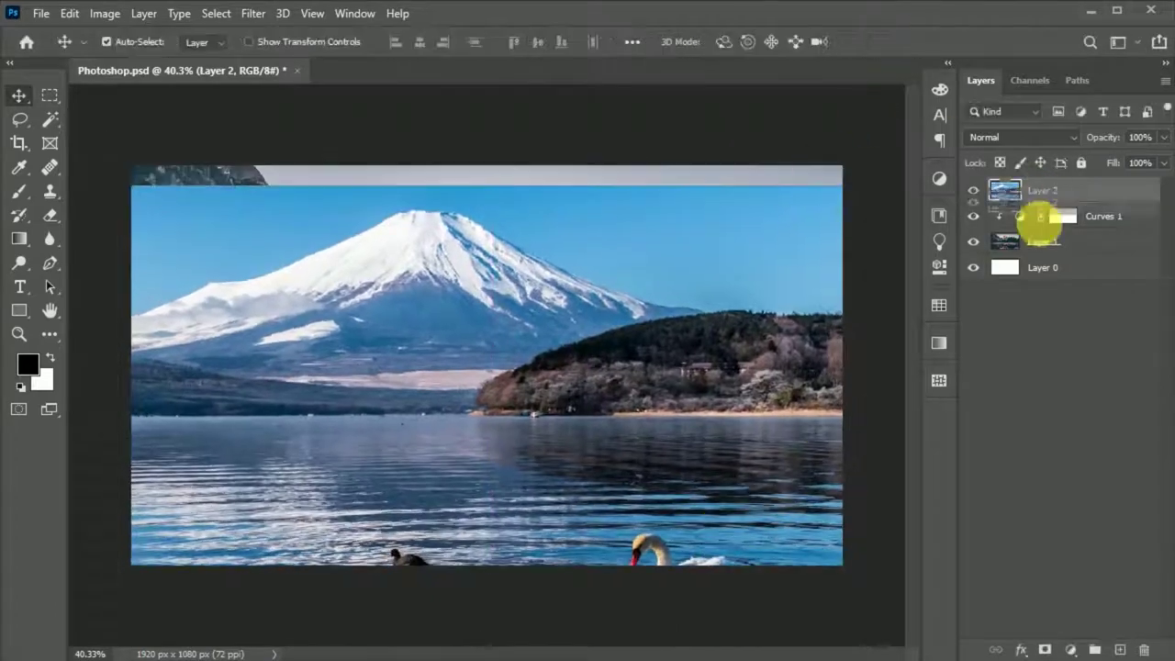
- Place the lake photo beneath Layer 1 and align its water using lowered mountain opacity
left_click_drag(1042, 190, 1004, 284)
left_click(1047, 215)
left_click_drag(1111, 142, 1088, 137)
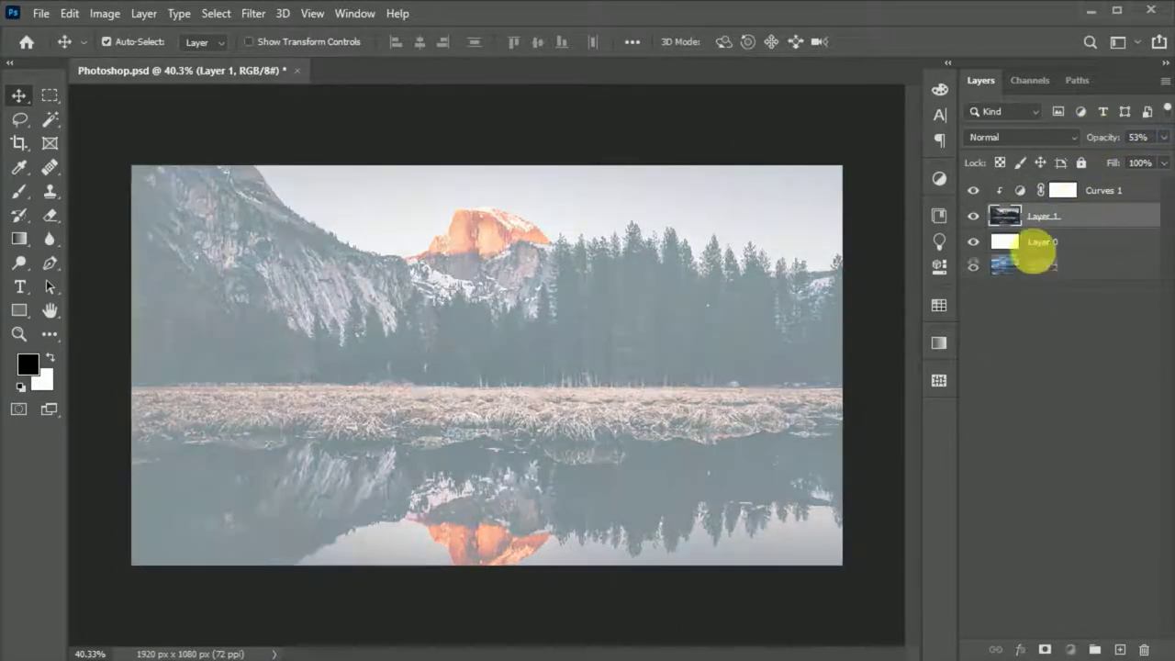
left_click_drag(1042, 267, 1019, 231)
key("ctrl+t")
left_click_drag(640, 476, 634, 520)
key("Return")
- Restore Layer 1 to full opacity, mask it, and paint out the dark water to reveal the swans
left_click(1047, 216)
left_click_drag(1107, 136, 1148, 136)
left_click(1045, 649)
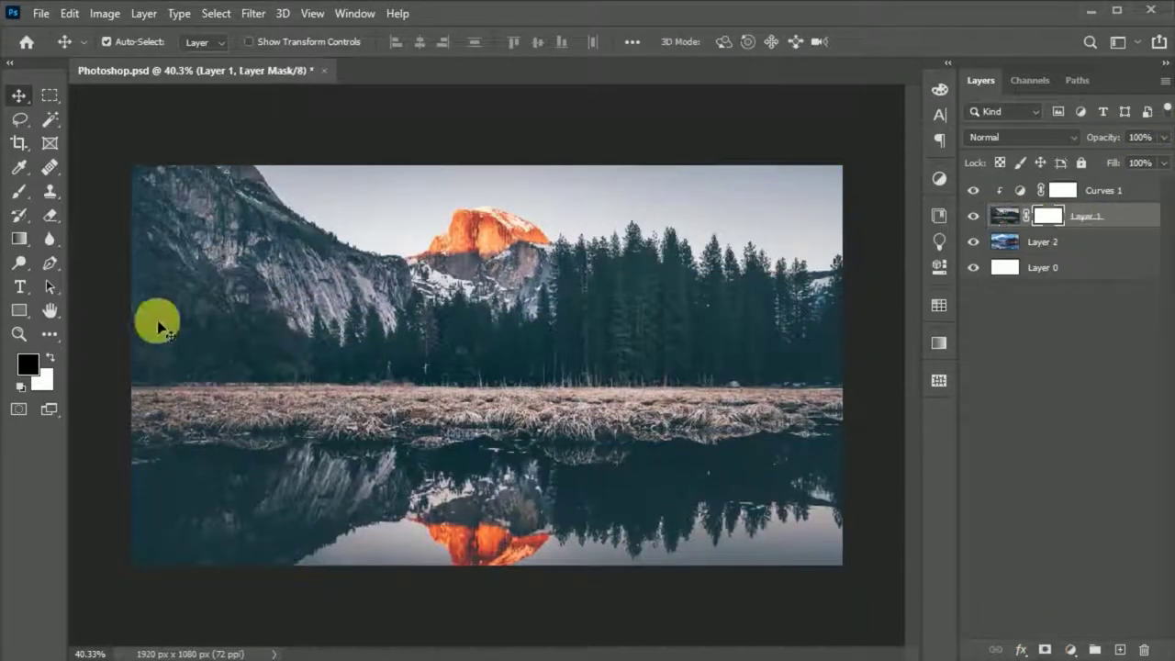
left_click(18, 191)
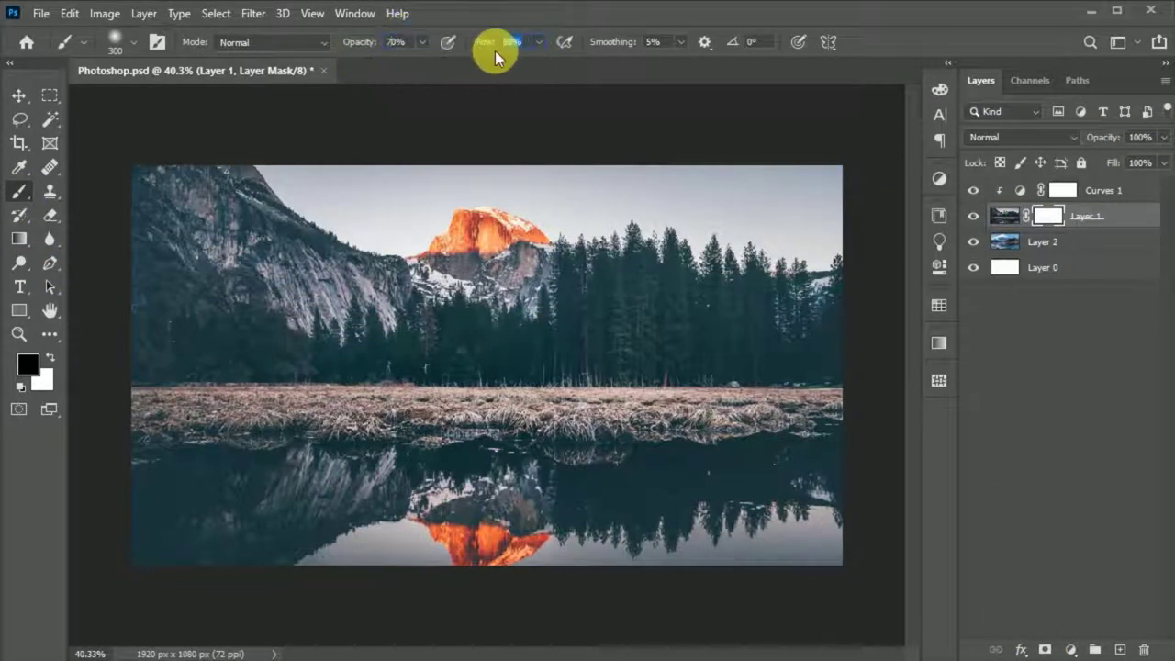
mouse_move(194, 582)
left_mouse_down()
mouse_move(887, 582)
mouse_move(197, 604)
mouse_move(887, 561)
mouse_move(781, 539)
mouse_move(307, 575)
mouse_move(184, 542)
mouse_move(595, 595)
left_mouse_up()
mouse_move(872, 515)
left_mouse_down()
mouse_move(419, 559)
mouse_move(210, 598)
mouse_move(600, 616)
left_mouse_up()
left_click(18, 94)
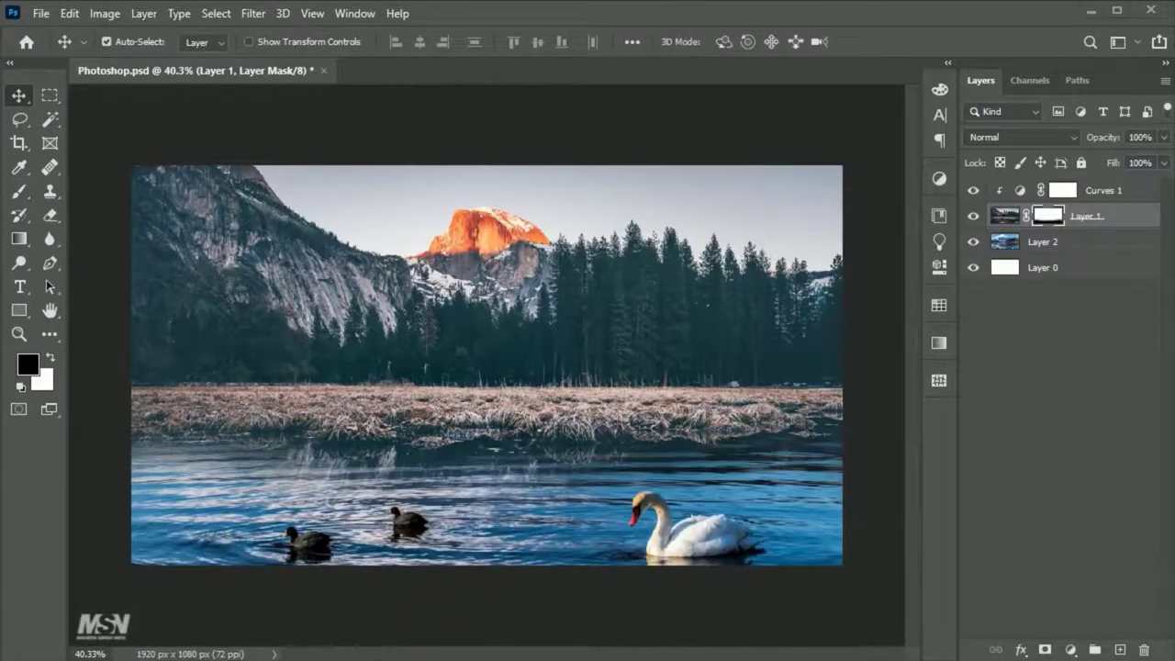
- Paste the city skyline photo and stretch it to the right canvas edge
key("ctrl+v")
key("ctrl+t")
left_click_drag(602, 366, 857, 365)
- Stretch the skyline to the left edge, flip it horizontally, and align it
left_click_drag(372, 366, 144, 374)
right_click(562, 343)
left_click(606, 652)
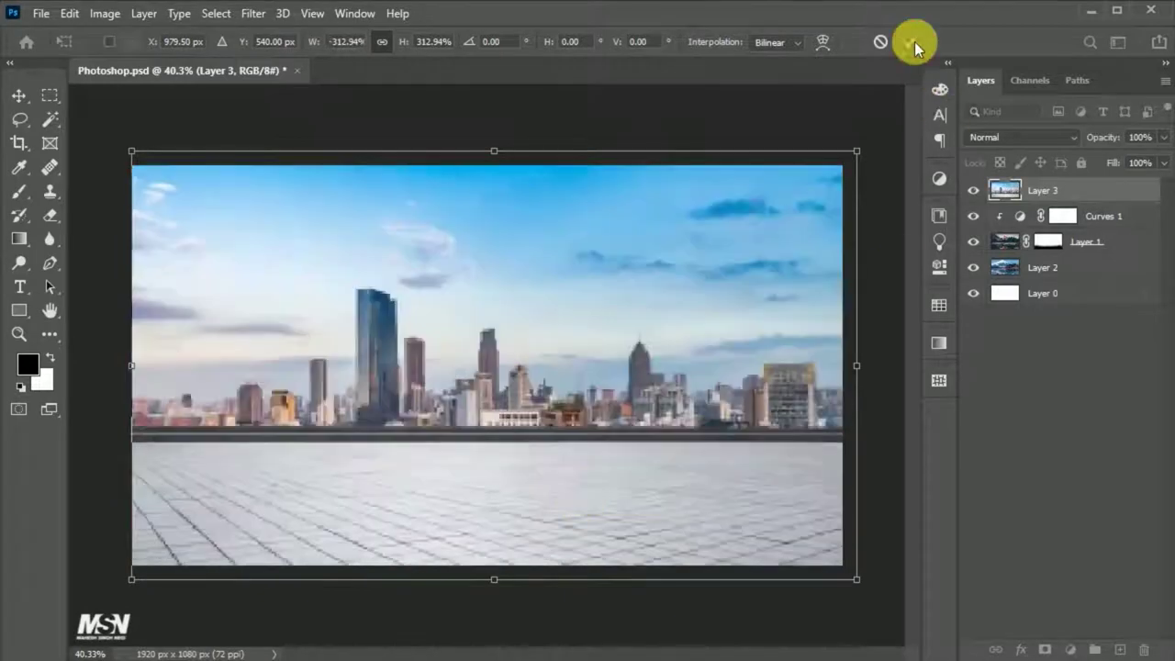
left_click(915, 41)
left_click_drag(723, 334, 718, 341)
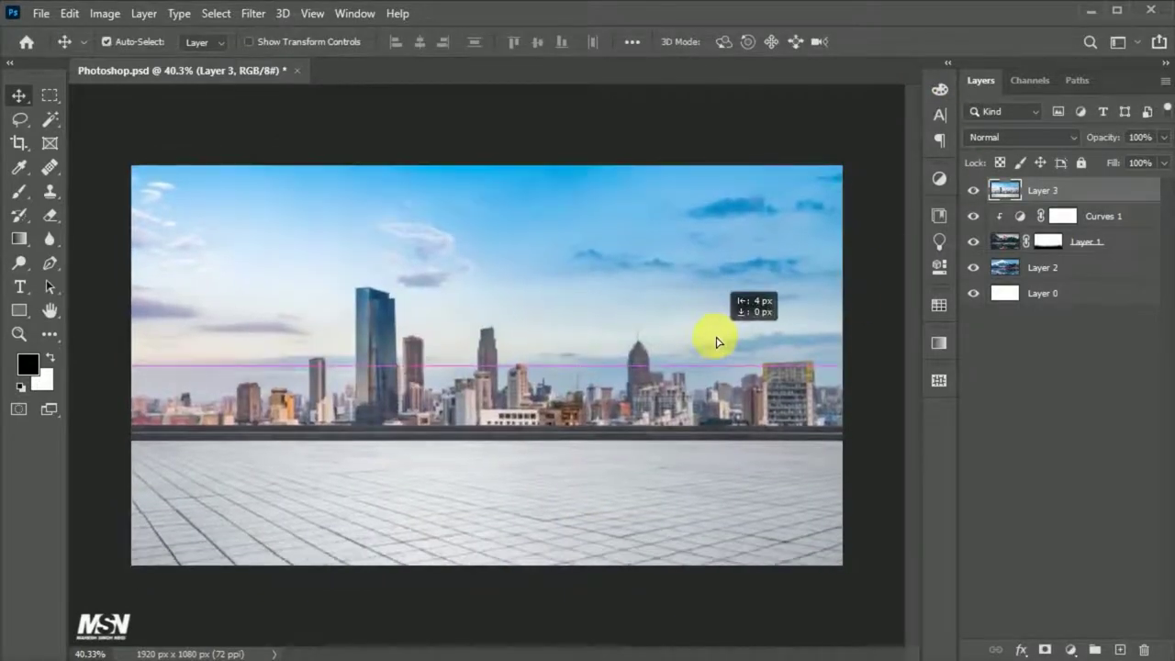
- Marquee-select the tiled floor across the bottom of the skyline, dismissing the feather warning
key("m")
left_click_drag(131, 425, 852, 572)
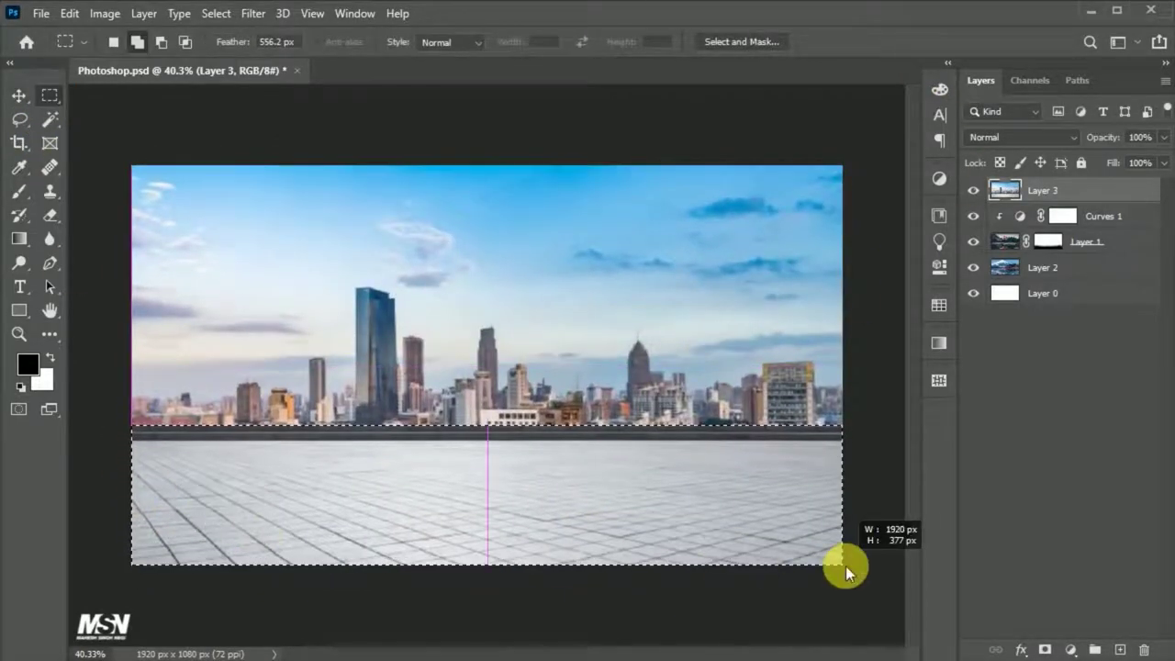
left_click(558, 264)
left_click(19, 94)
key("ctrl+0")
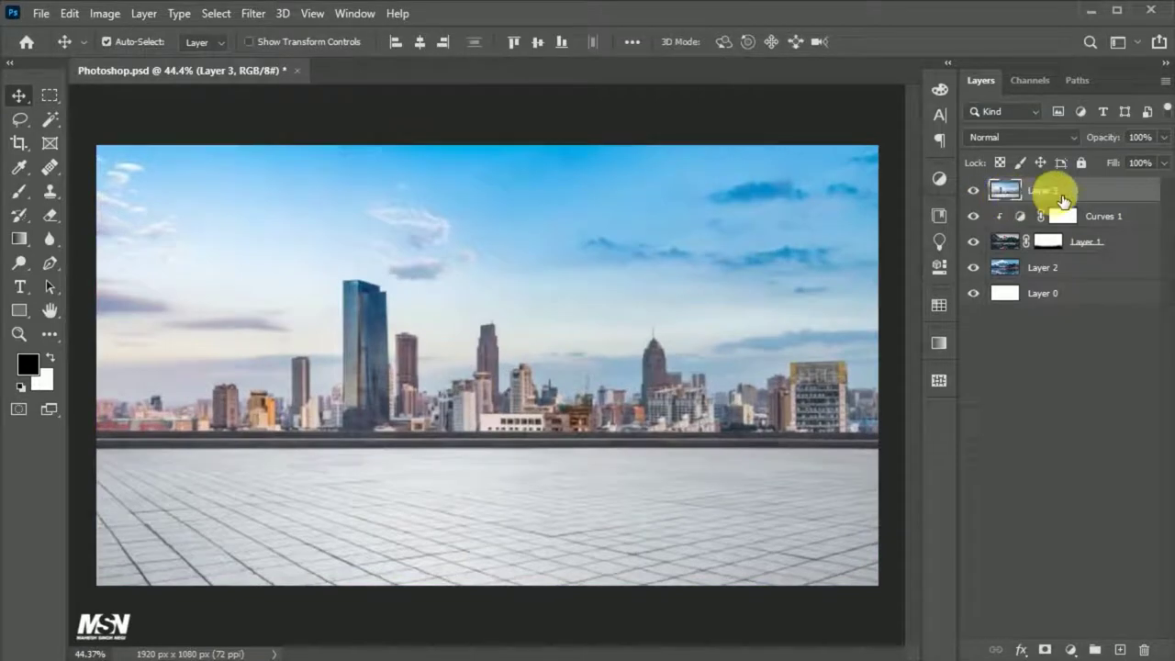
- Move Layer 3 below Layer 1 and target Layer 1's mask with the brush
left_click_drag(1075, 196, 1073, 267)
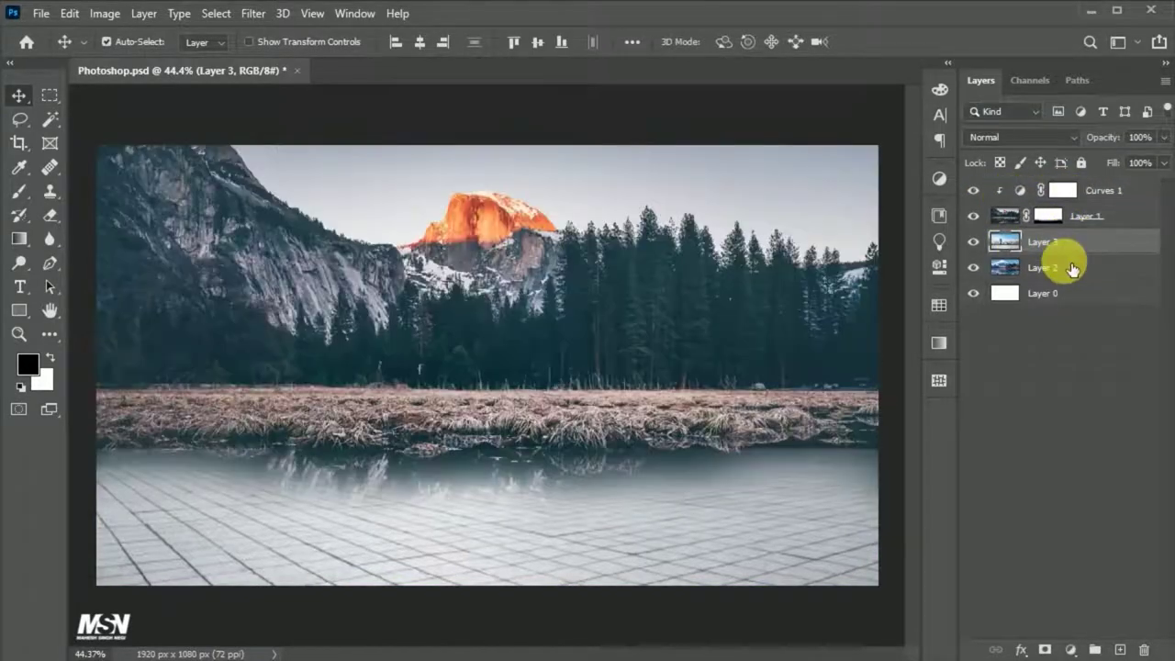
left_click(1046, 218)
left_click(20, 191)
- Paint out the mountains, trees, haze and orange peak on Layer 1's mask to reveal the city
mouse_move(183, 385)
left_mouse_down()
mouse_move(525, 376)
mouse_move(714, 394)
mouse_move(258, 391)
mouse_move(449, 405)
mouse_move(624, 391)
mouse_move(444, 395)
mouse_move(761, 395)
mouse_move(717, 400)
left_mouse_up()
key("ctrl+minus")
mouse_move(418, 400)
left_mouse_down()
mouse_move(860, 401)
mouse_move(507, 412)
left_mouse_up()
mouse_move(437, 402)
left_mouse_down()
mouse_move(611, 358)
mouse_move(321, 315)
mouse_move(230, 283)
mouse_move(802, 297)
mouse_move(704, 239)
left_mouse_up()
left_click_drag(225, 288, 760, 243)
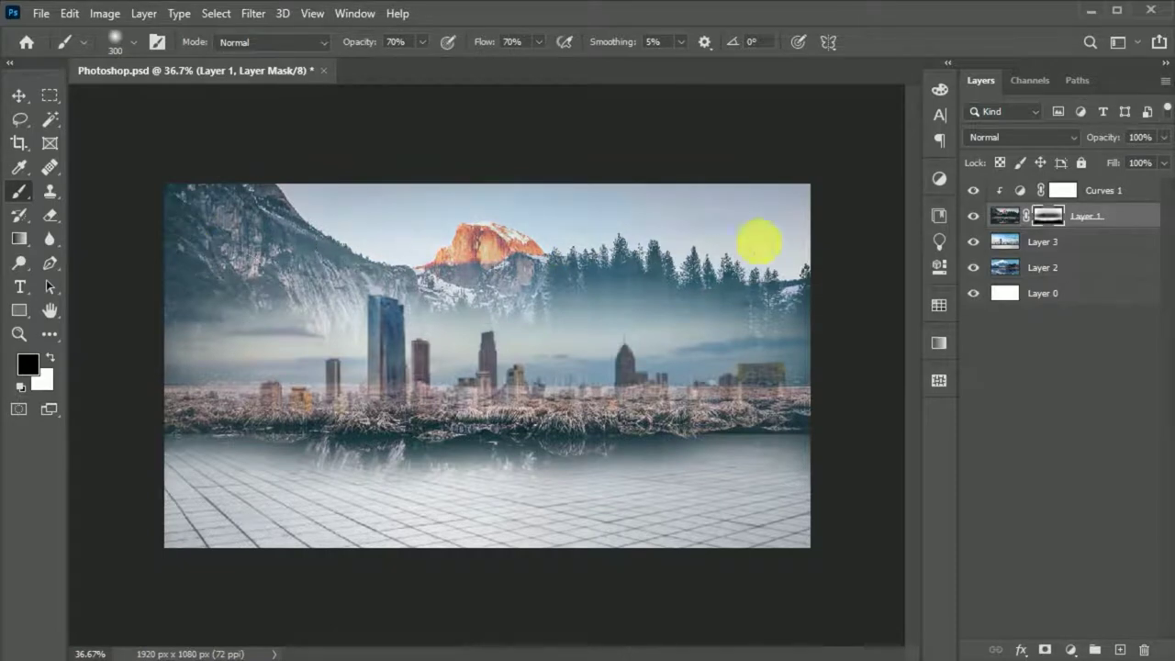
mouse_move(278, 310)
left_mouse_down()
mouse_move(157, 336)
mouse_move(396, 358)
left_mouse_up()
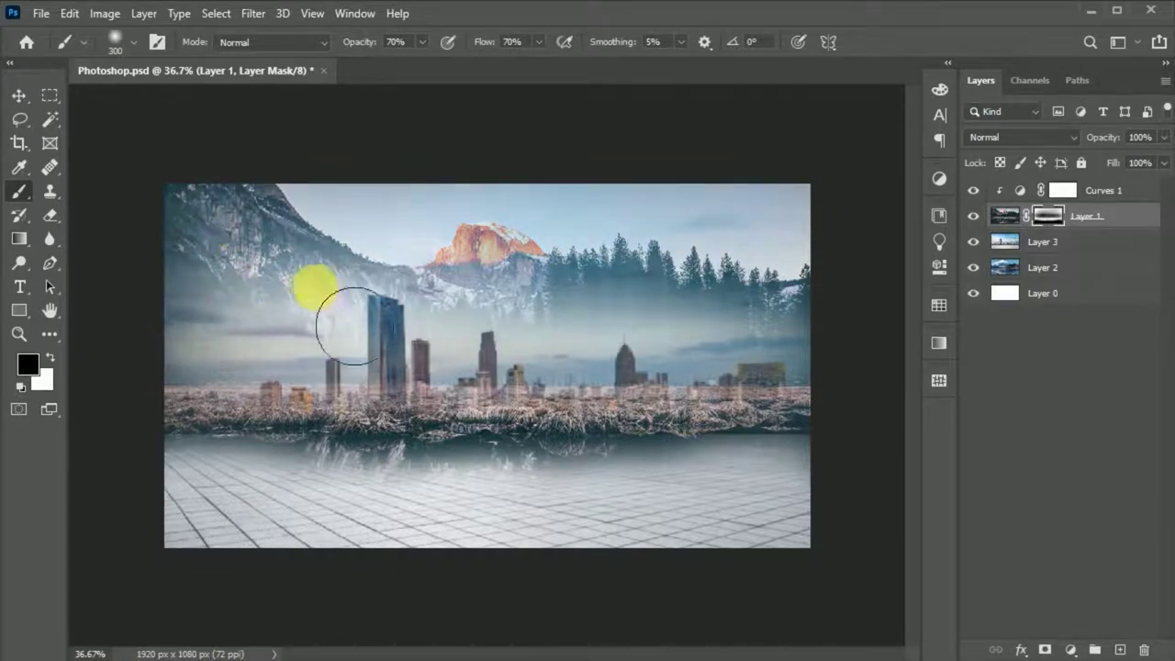
mouse_move(335, 275)
left_mouse_down()
mouse_move(275, 285)
mouse_move(598, 299)
left_mouse_up()
- Raise the brush flow to 100%, adjust its opacity, and select the skyline layer
left_click_drag(464, 49, 656, 45)
left_click(363, 44)
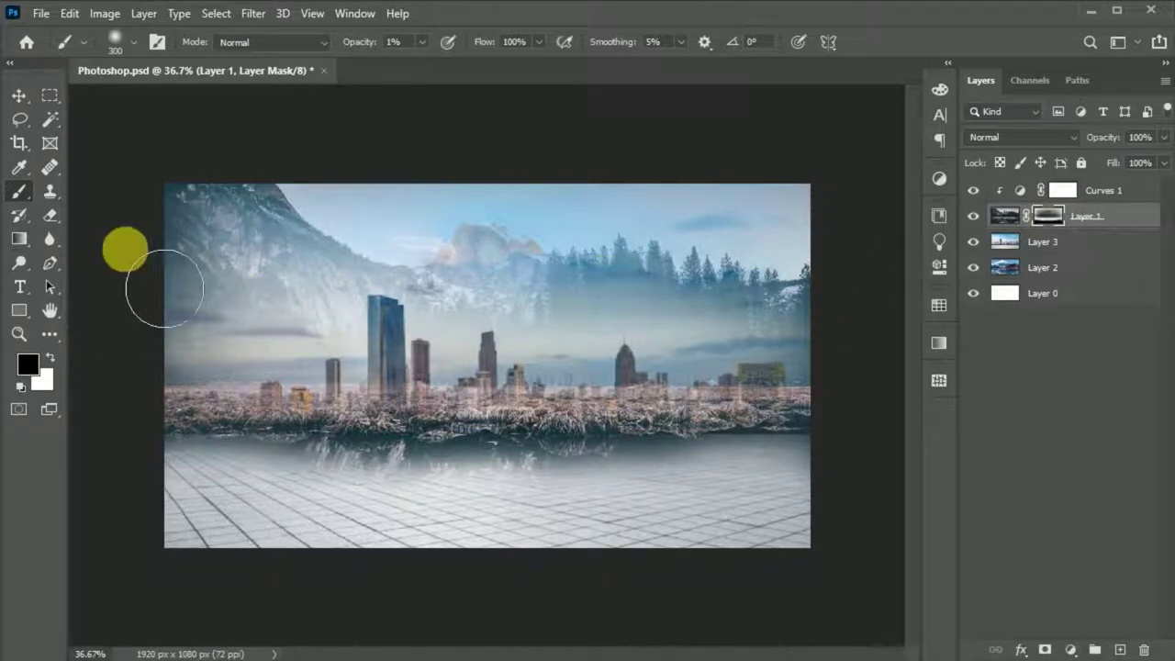
left_click(974, 216, "alt")
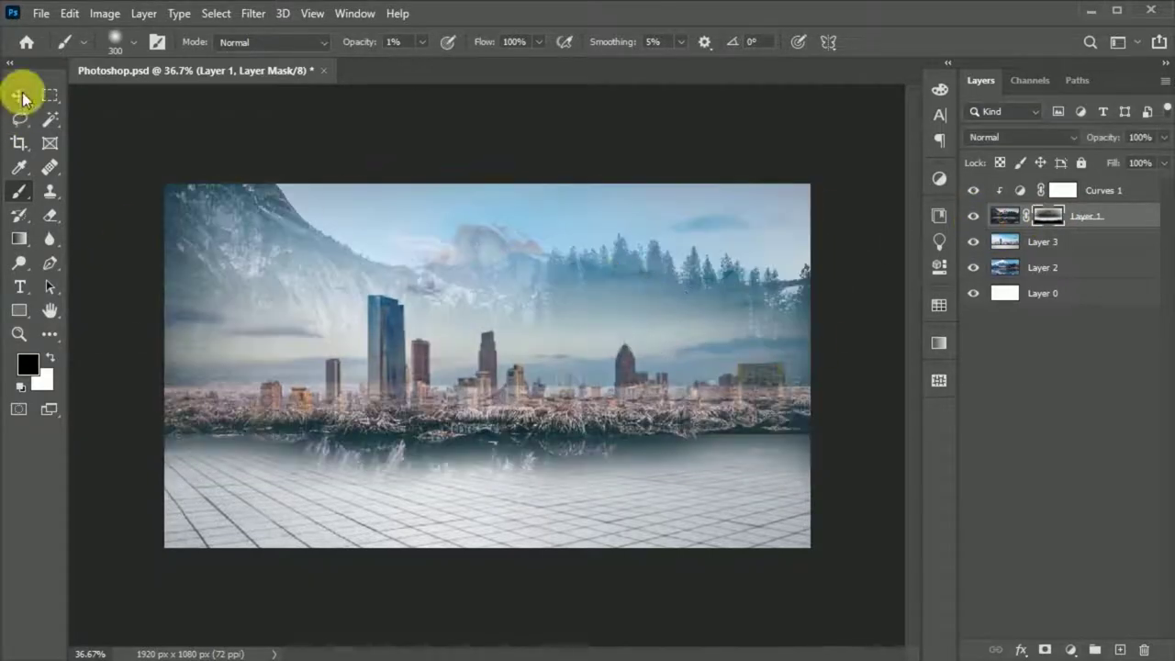
left_click(19, 95)
left_click(459, 483)
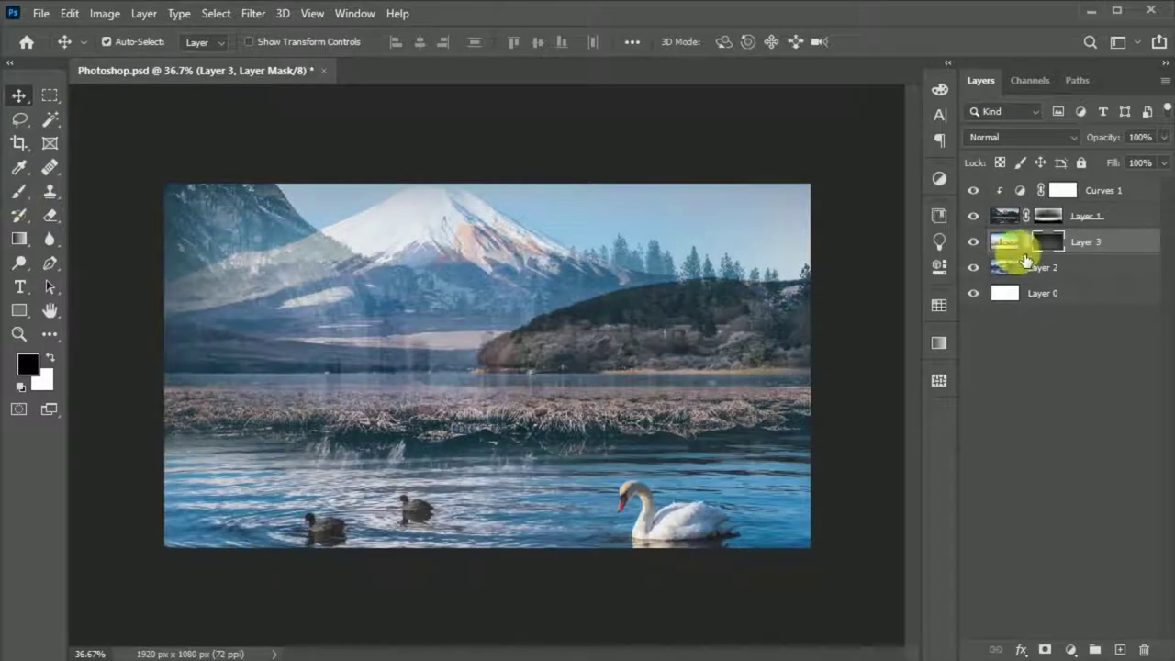
- Give the skyline layer a white layer mask instead of a black one
left_click(1045, 649, "alt")
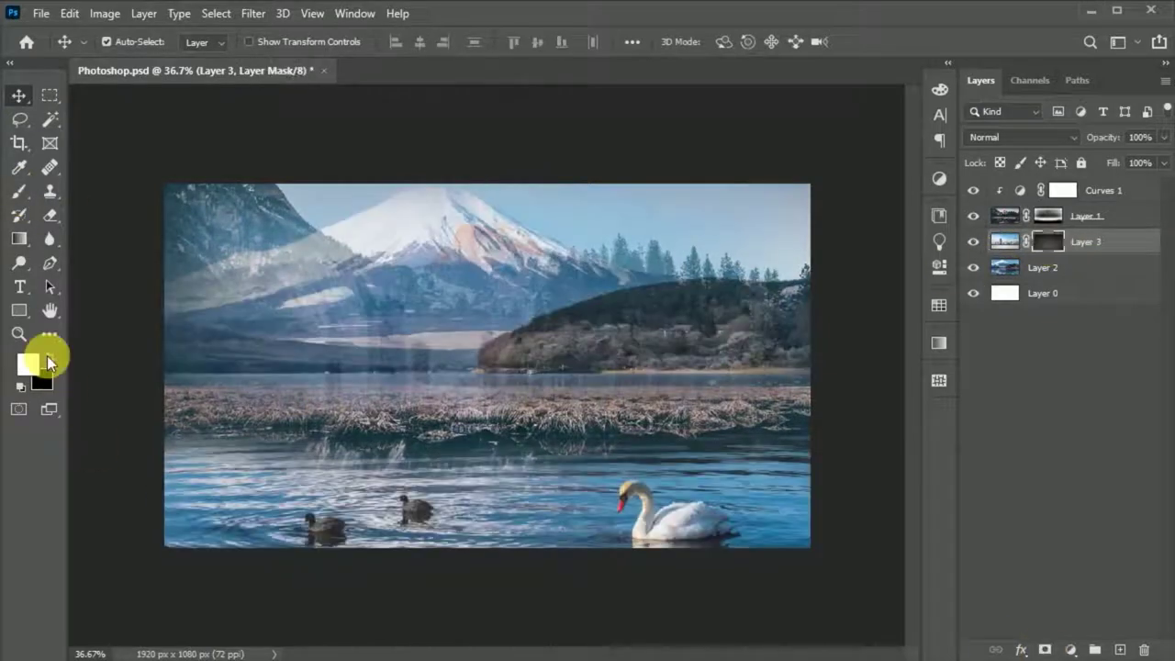
key("ctrl+z")
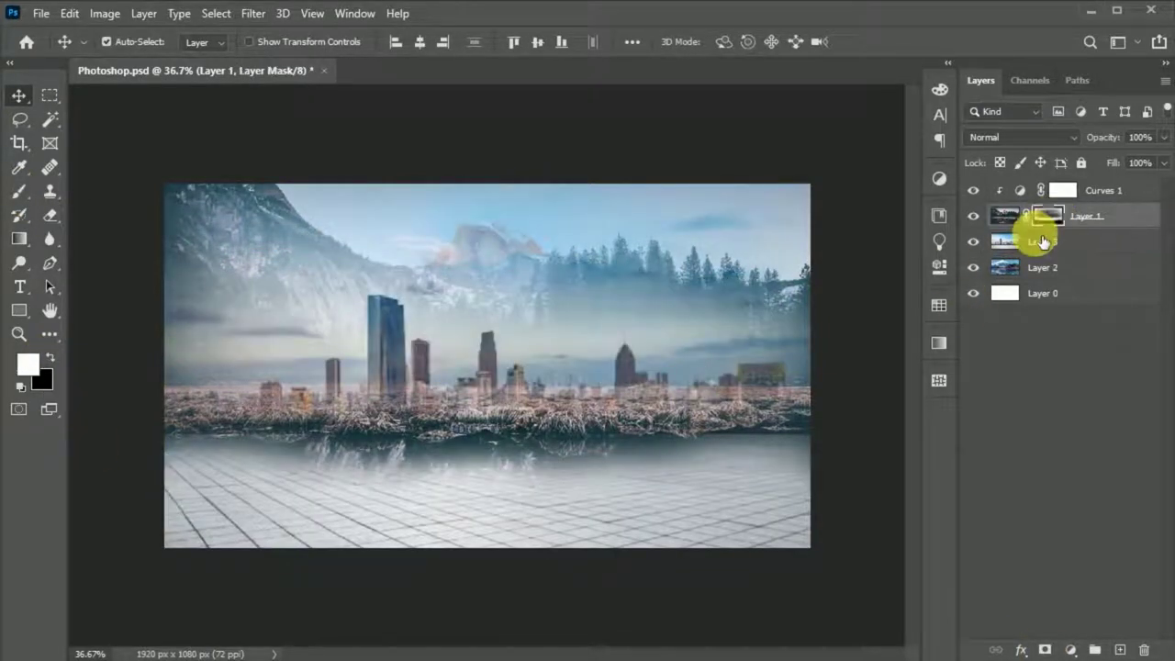
left_click(1045, 649)
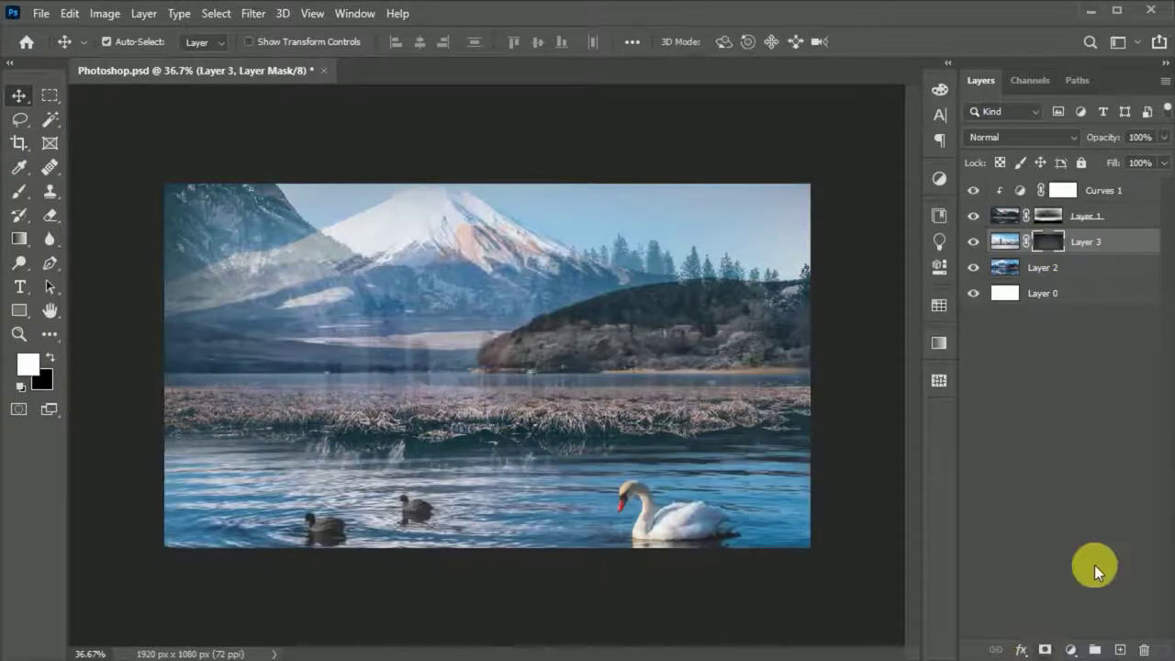
- Set up a soft brush for painting on Layer 1's mask
left_click(1049, 217)
left_click(18, 190)
left_click(114, 42)
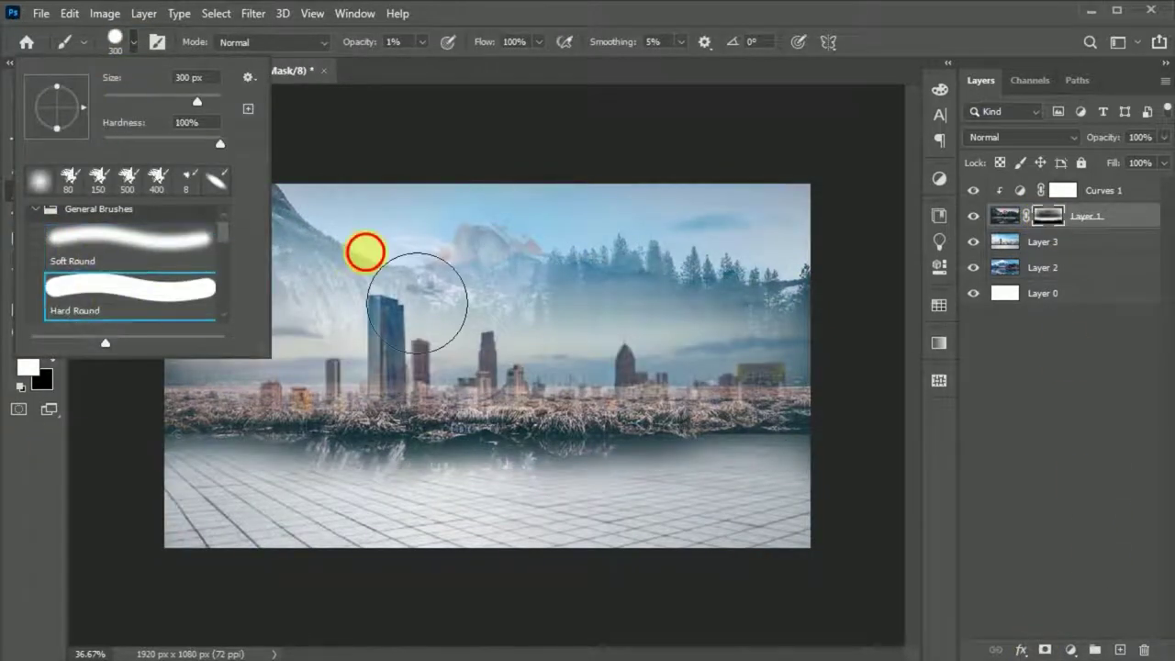
left_click_drag(367, 252, 204, 215)
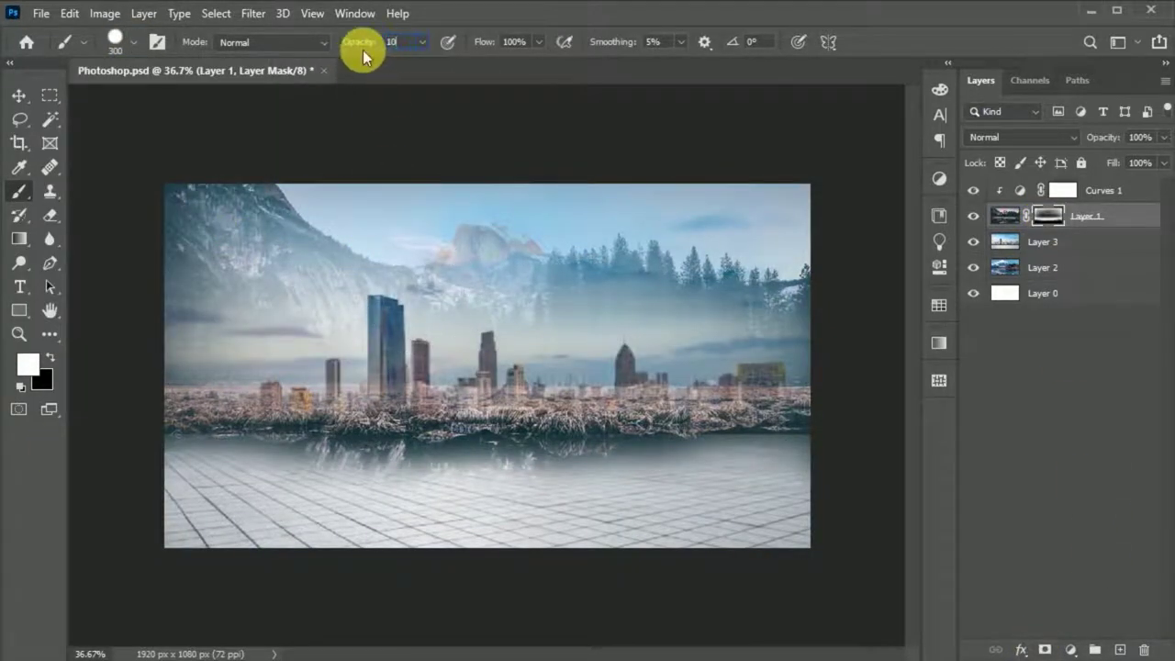
type("0")
- Paint Layer 1's mask to fade the mountains across the sky and around the buildings
mouse_move(284, 263)
left_mouse_down()
mouse_move(839, 315)
mouse_move(390, 404)
mouse_move(556, 394)
mouse_move(795, 307)
mouse_move(572, 327)
mouse_move(780, 355)
left_mouse_up()
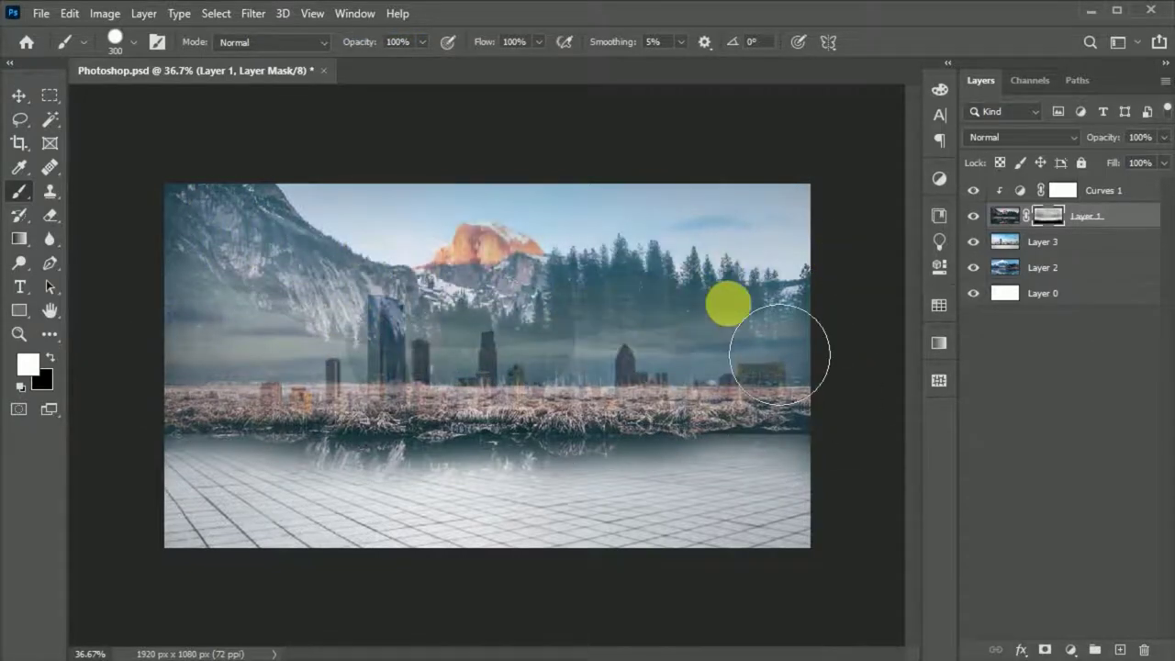
mouse_move(367, 285)
left_mouse_down()
mouse_move(335, 292)
mouse_move(761, 328)
mouse_move(208, 255)
mouse_move(517, 318)
left_mouse_up()
mouse_move(201, 260)
left_mouse_down()
mouse_move(602, 340)
mouse_move(673, 372)
mouse_move(651, 384)
mouse_move(430, 388)
mouse_move(539, 301)
left_mouse_up()
left_click(236, 225)
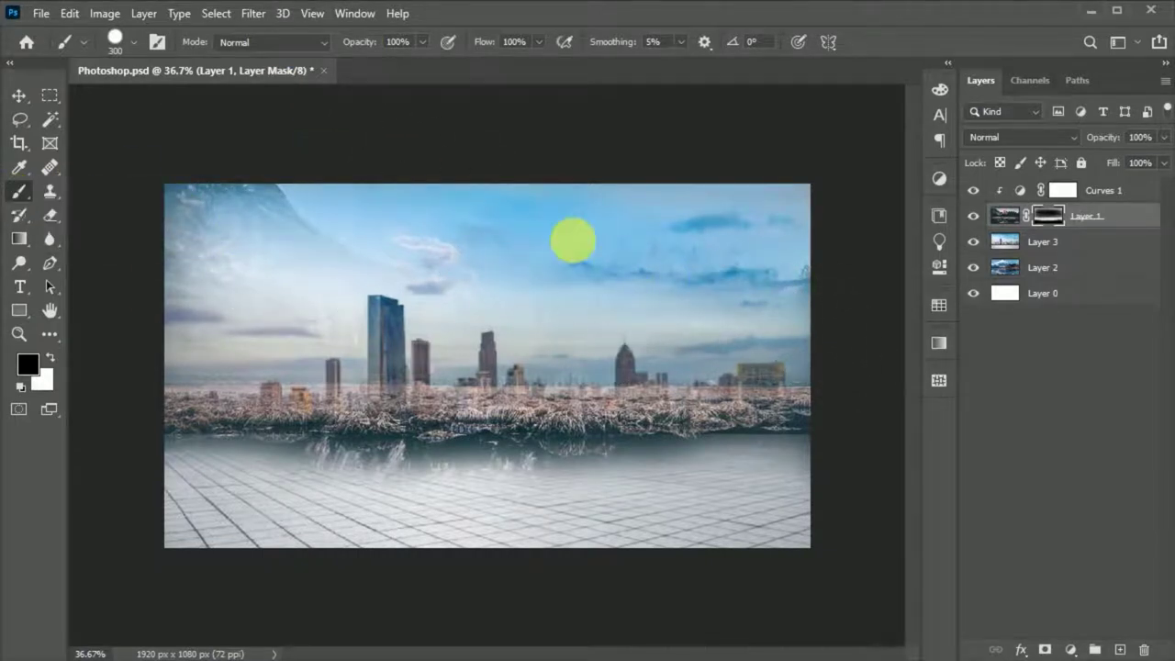
left_click(727, 383)
left_click_drag(283, 235, 396, 307)
left_click_drag(306, 249, 260, 334)
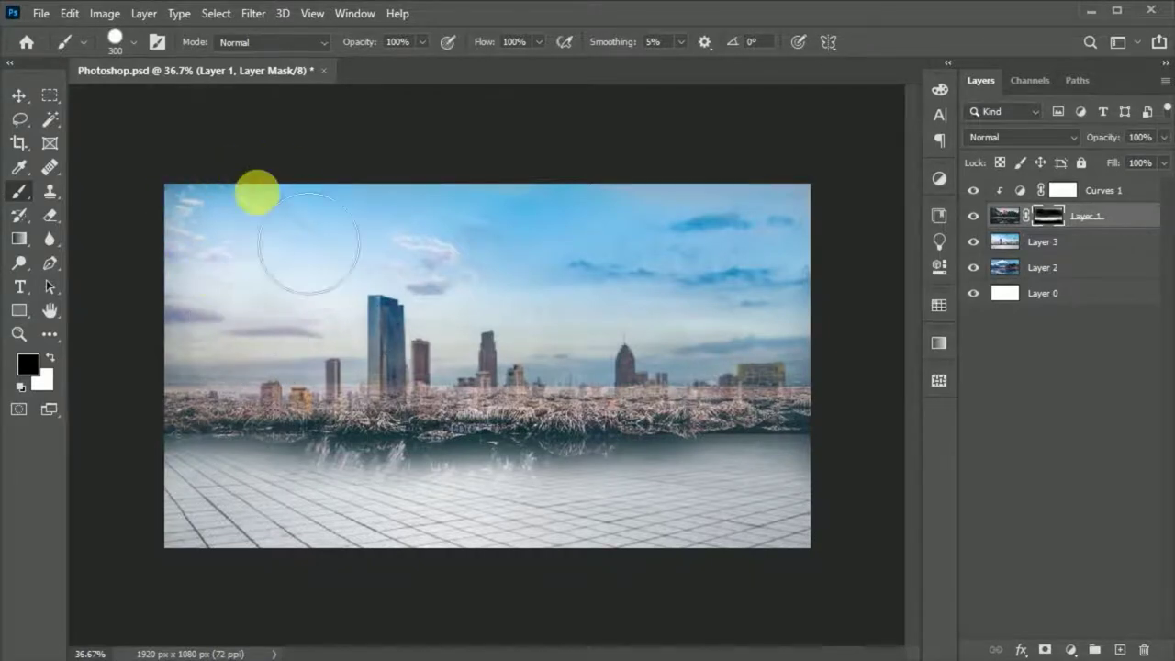
- Enlarge the brush to 500 and add a concealing black mask to Layer 3
key("bracketright")
key("bracketright")
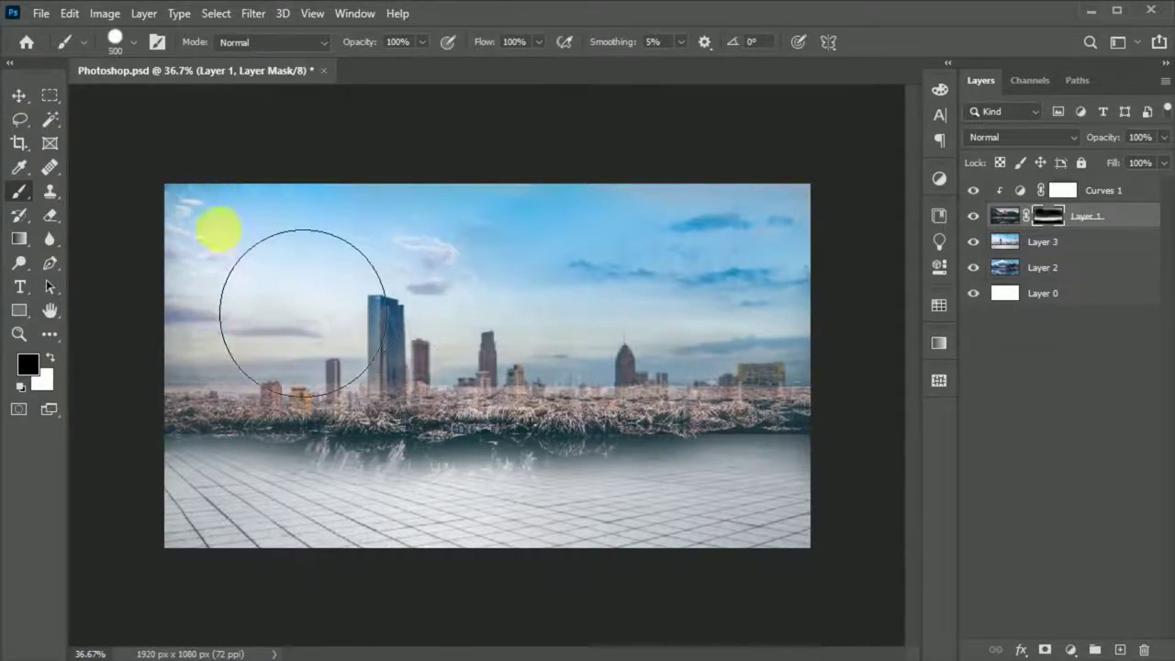
left_click(18, 96)
left_click(1041, 242)
left_click(1045, 649, "alt")
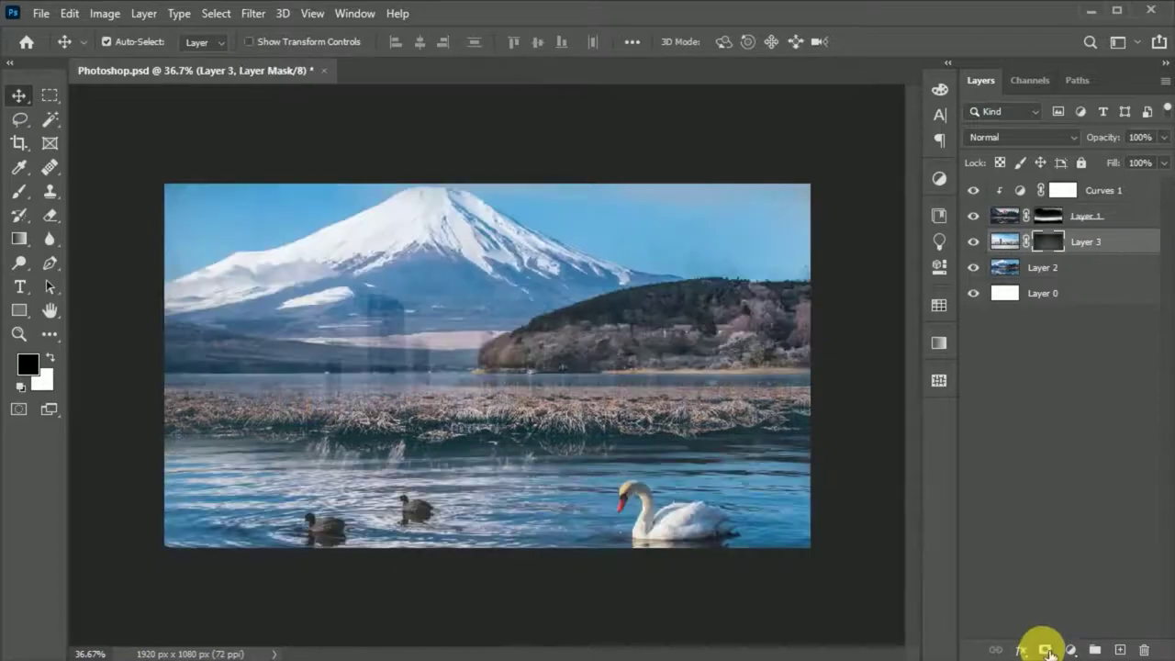
- Invert Layer 3's mask and brush in the water and swans along the bottom
key("ctrl+i")
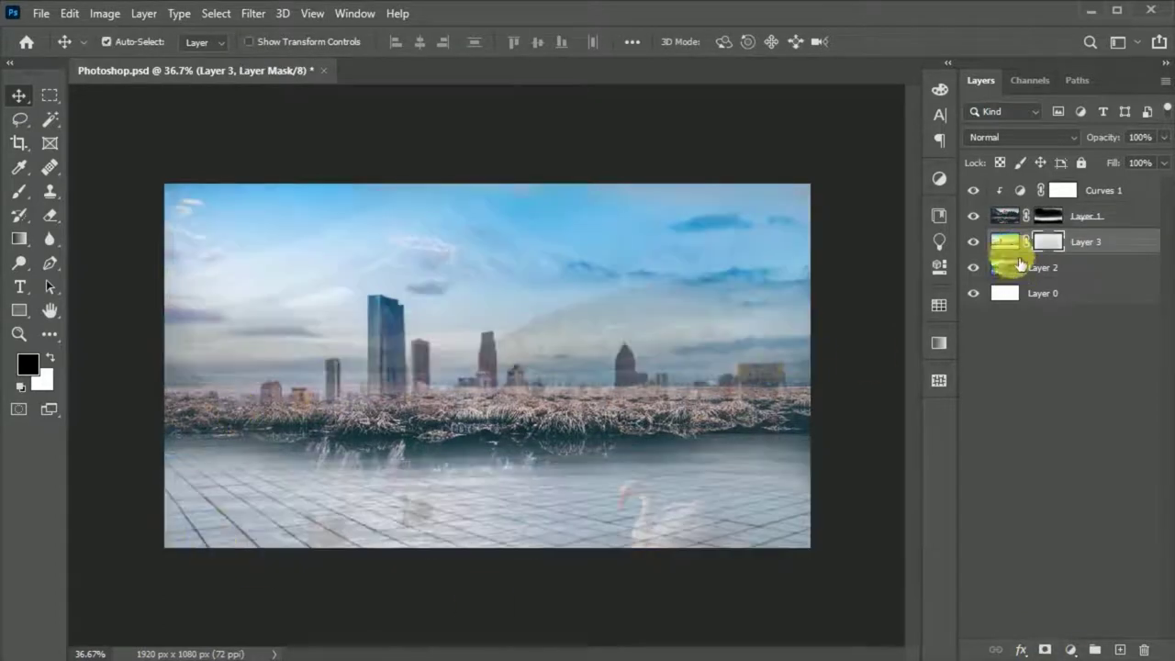
left_click(18, 195)
mouse_move(205, 538)
left_mouse_down()
mouse_move(446, 570)
mouse_move(722, 578)
mouse_move(793, 519)
mouse_move(214, 538)
left_mouse_up()
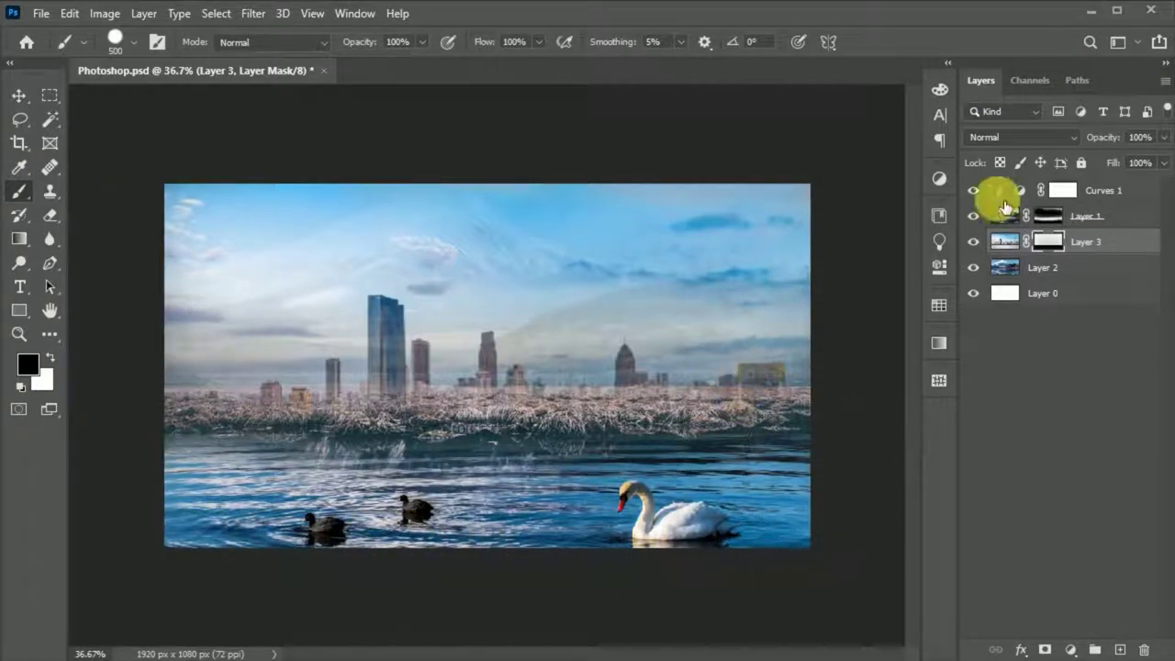
- Refine Layer 1's mask across the sky, skyline and grass band
left_click(1005, 209)
mouse_move(211, 266)
left_mouse_down()
mouse_move(839, 367)
mouse_move(238, 390)
left_mouse_up()
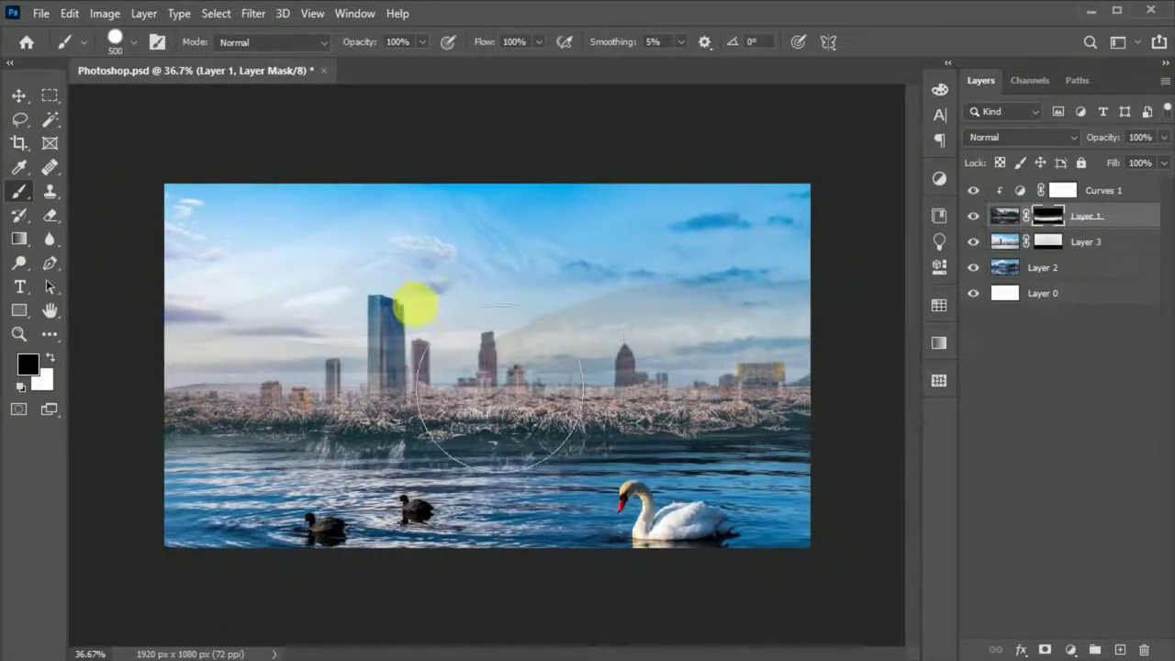
left_click_drag(500, 390, 790, 393)
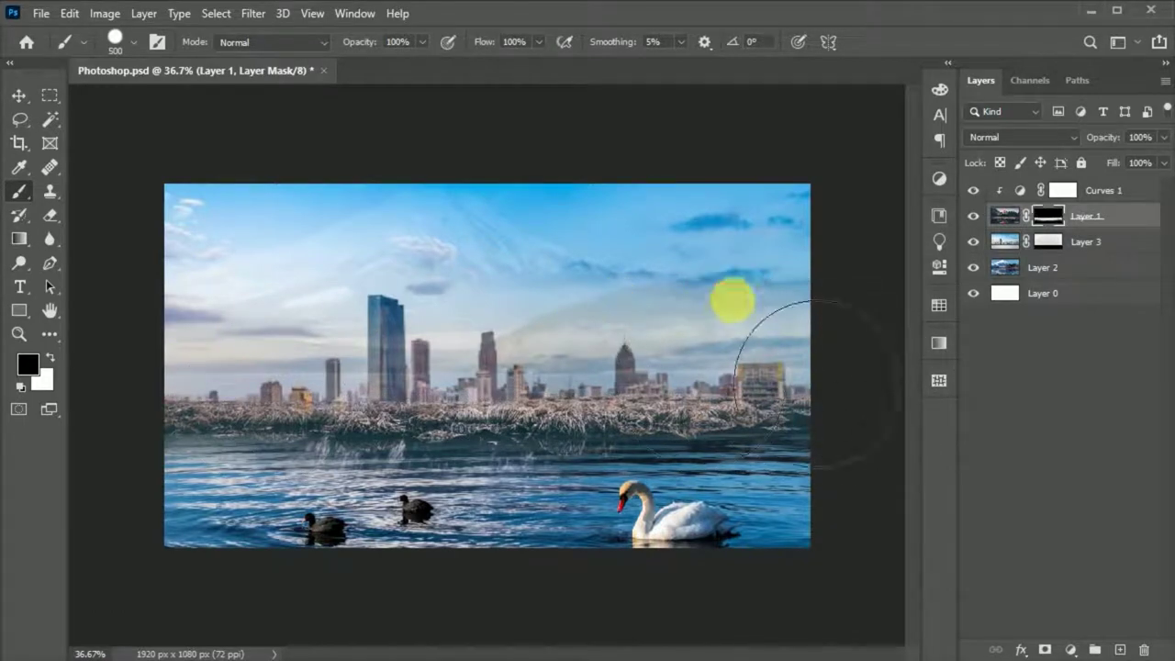
- Paste a blue sky image above Curves 1 and scale it to cover the canvas
key("v")
left_click(1026, 193)
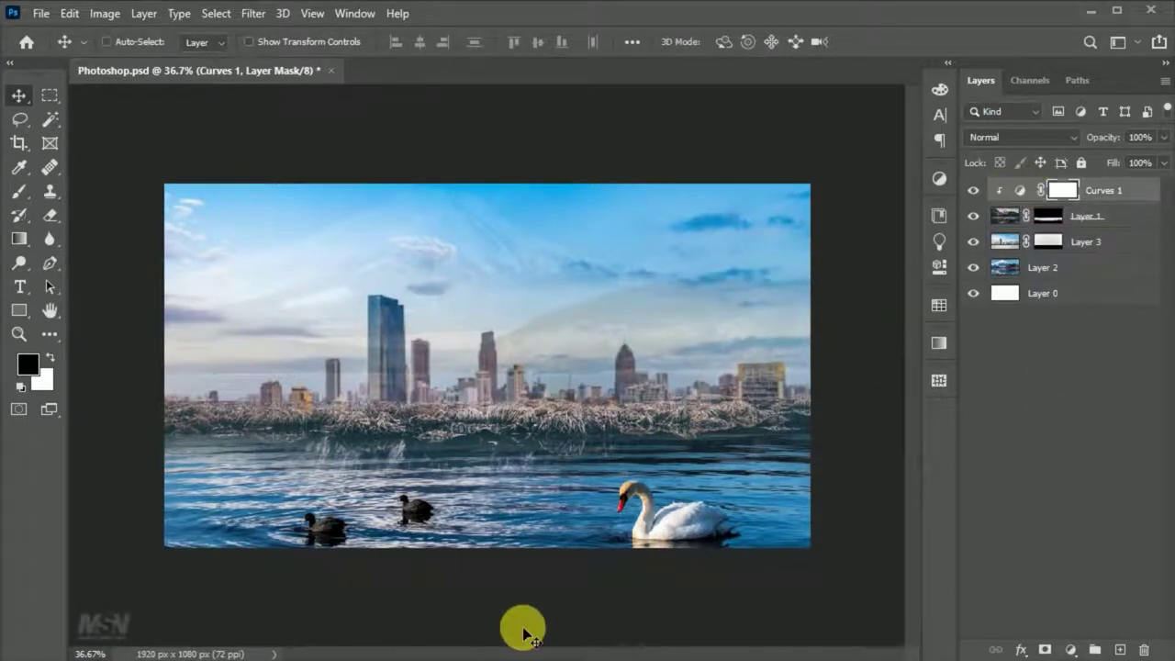
key("ctrl+v")
key("ctrl+t")
left_click_drag(486, 419, 493, 604)
- Commit the sky layer's size and start blending Layer 4 into the image
key("Return")
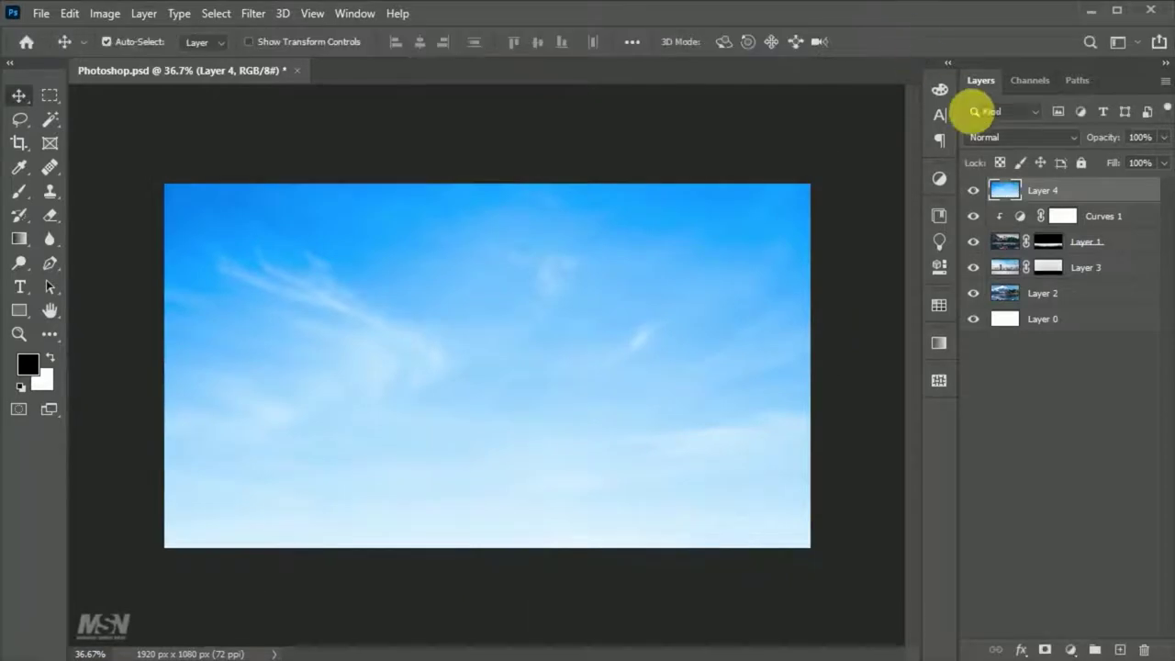
key("shift+alt+f")
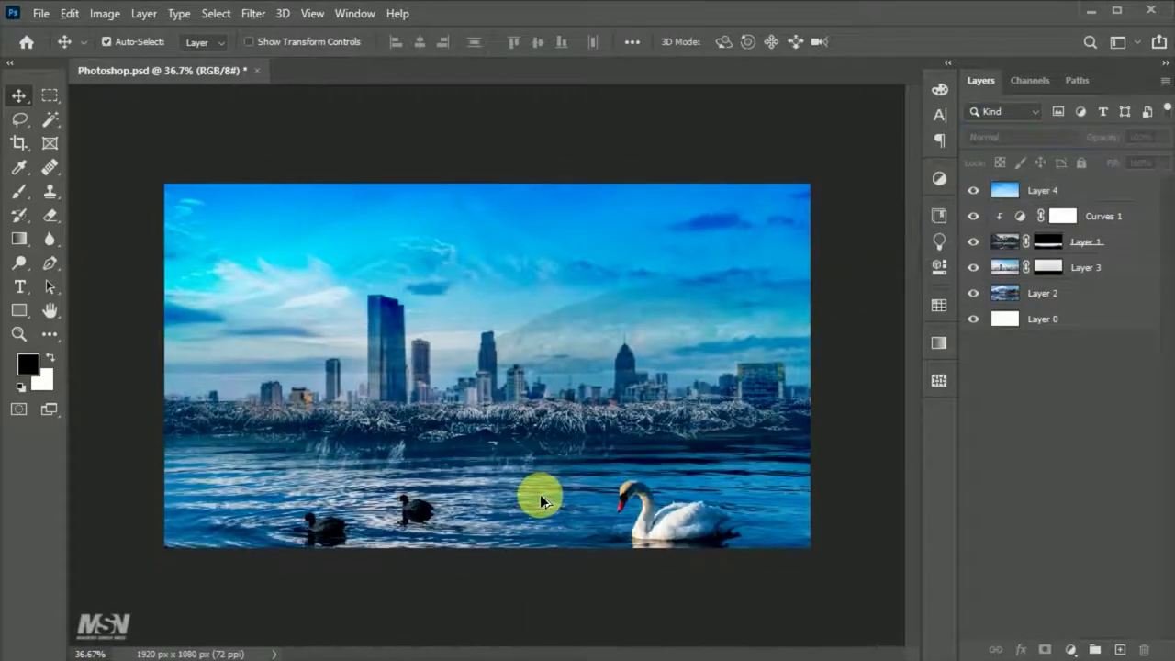
left_click(539, 496)
scroll(540, 496, "up", 1)
- Mask Layer 2 and fade its band over the skyline with a Soft Round brush
left_click(1086, 294)
left_click(1045, 650)
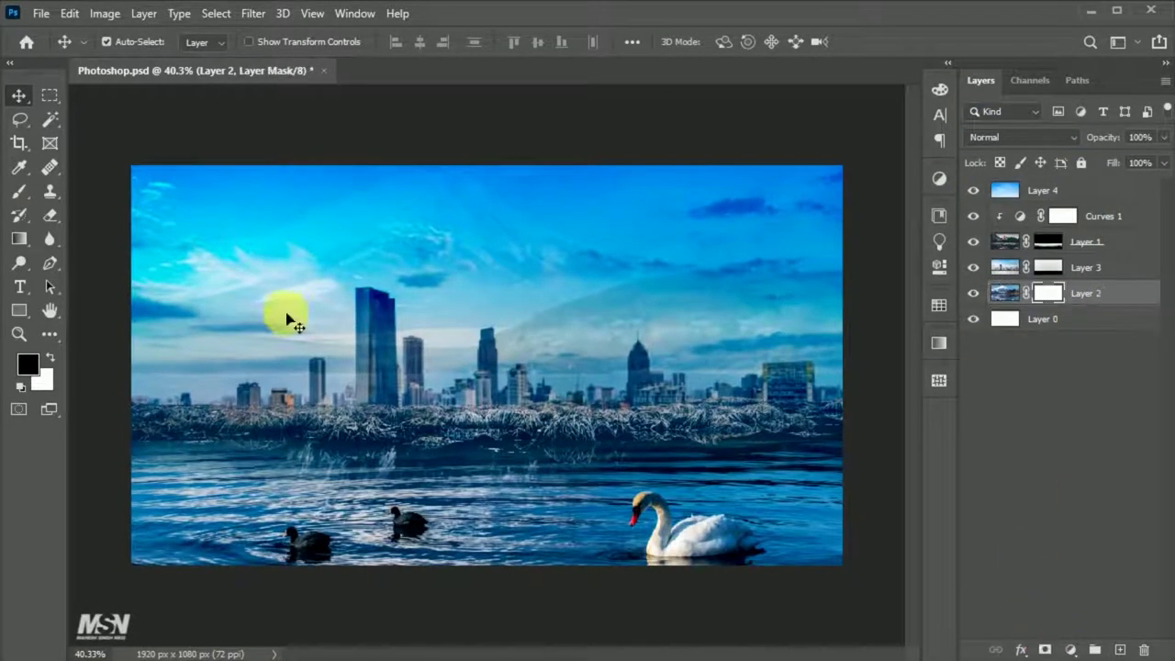
key("b")
mouse_move(289, 315)
left_mouse_down()
mouse_move(603, 340)
mouse_move(147, 349)
left_mouse_up()
left_click(134, 42)
left_click(132, 240)
mouse_move(469, 325)
left_mouse_down()
mouse_move(386, 310)
mouse_move(171, 327)
left_mouse_up()
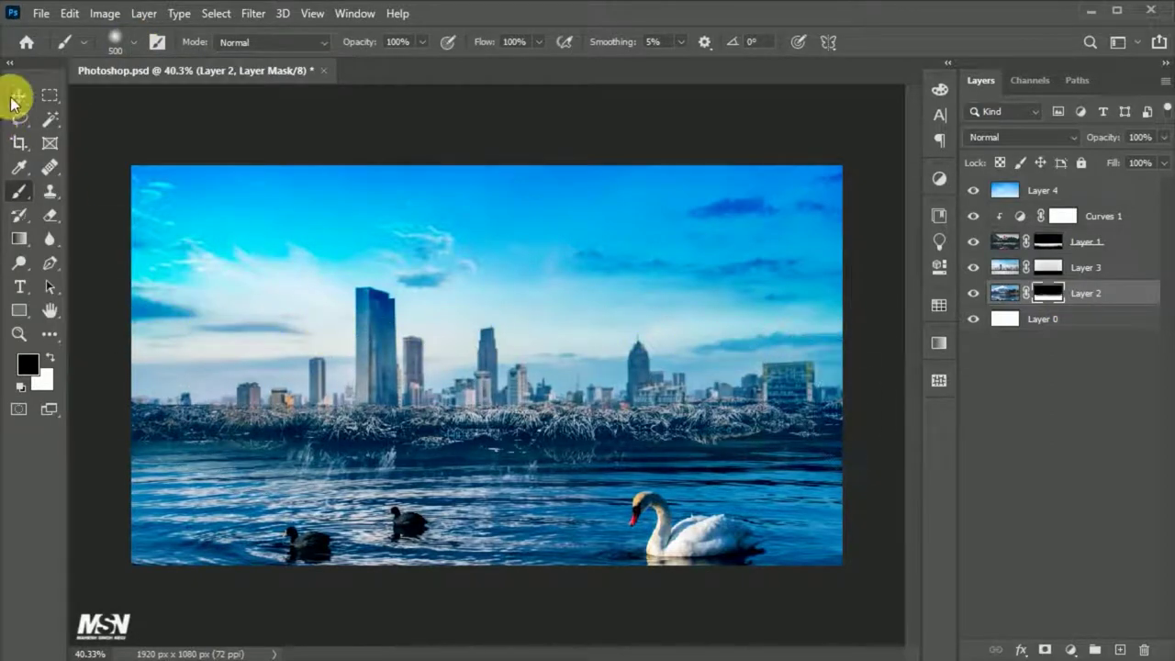
- Set the sky layer's blend mode to Color Burn after trying Linear Burn
left_click(11, 99)
left_click(1032, 138)
left_click(1009, 236)
left_click(1035, 136)
left_click(996, 222)
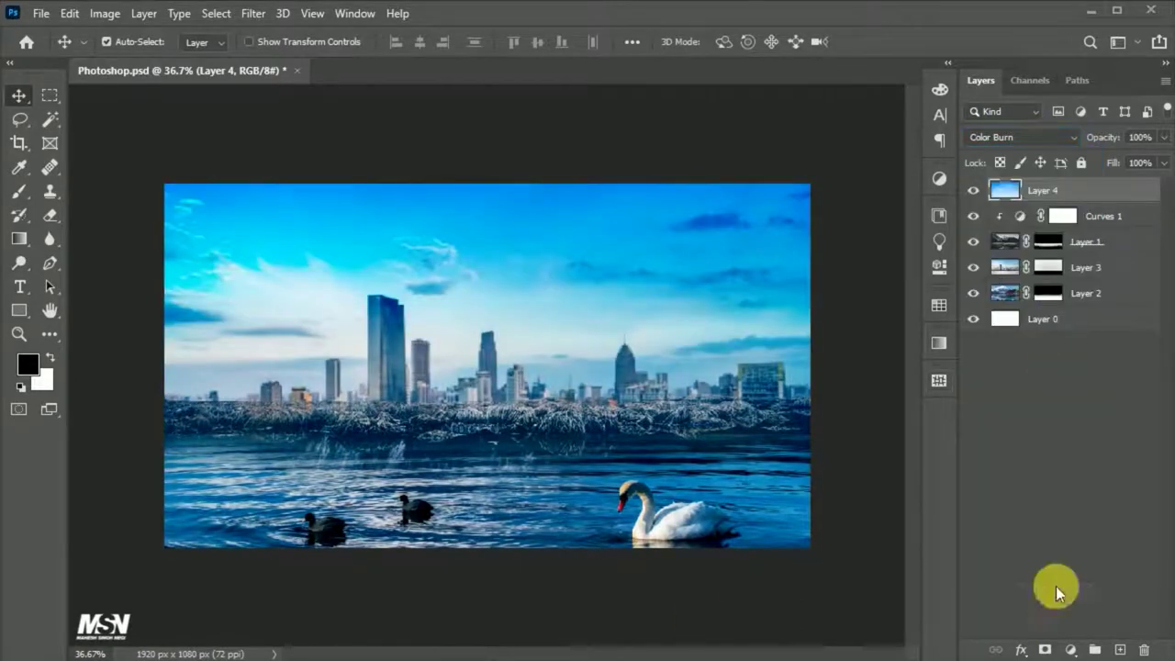
- Add a Color Balance adjustment: midtones cyan -66, shifted shadows, highlights toward red
left_click(1069, 650)
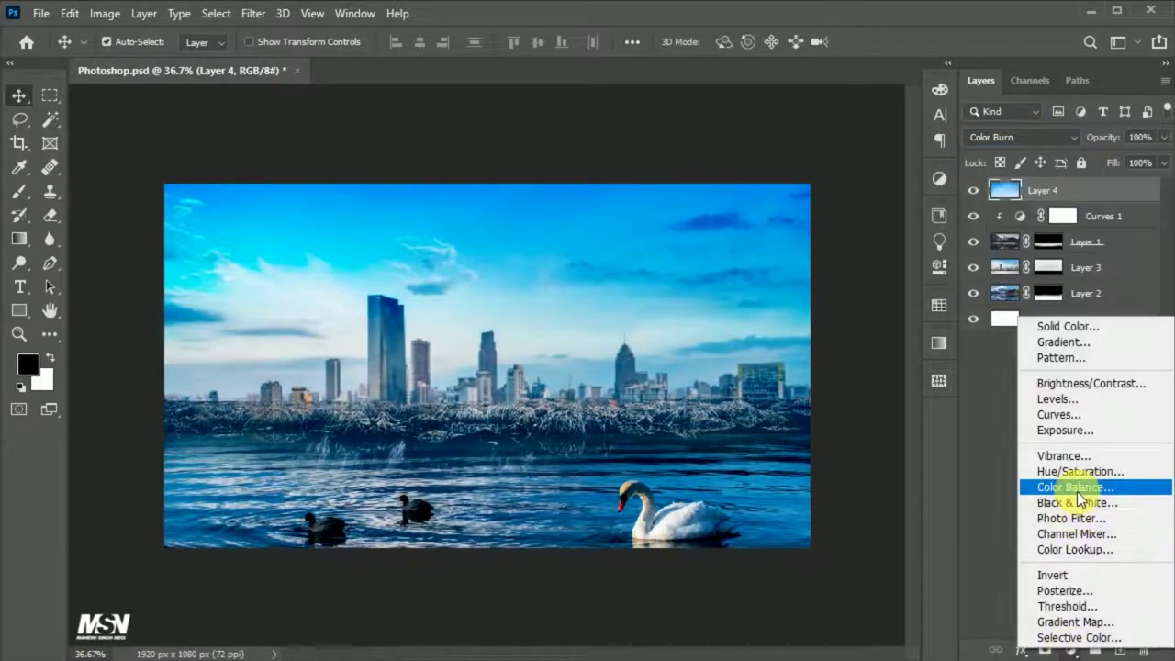
left_click(1080, 496)
left_click_drag(760, 305, 701, 313)
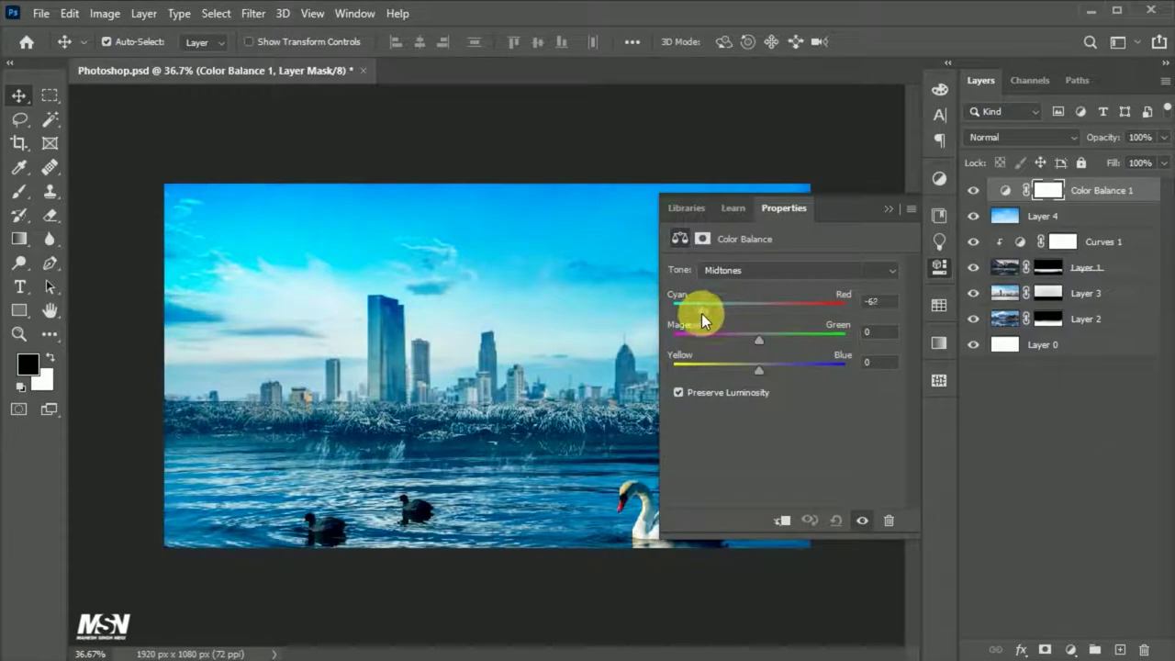
left_click(786, 269)
mouse_move(759, 308)
left_mouse_down()
mouse_move(774, 308)
mouse_move(737, 340)
left_mouse_up()
left_click_drag(758, 363, 770, 367)
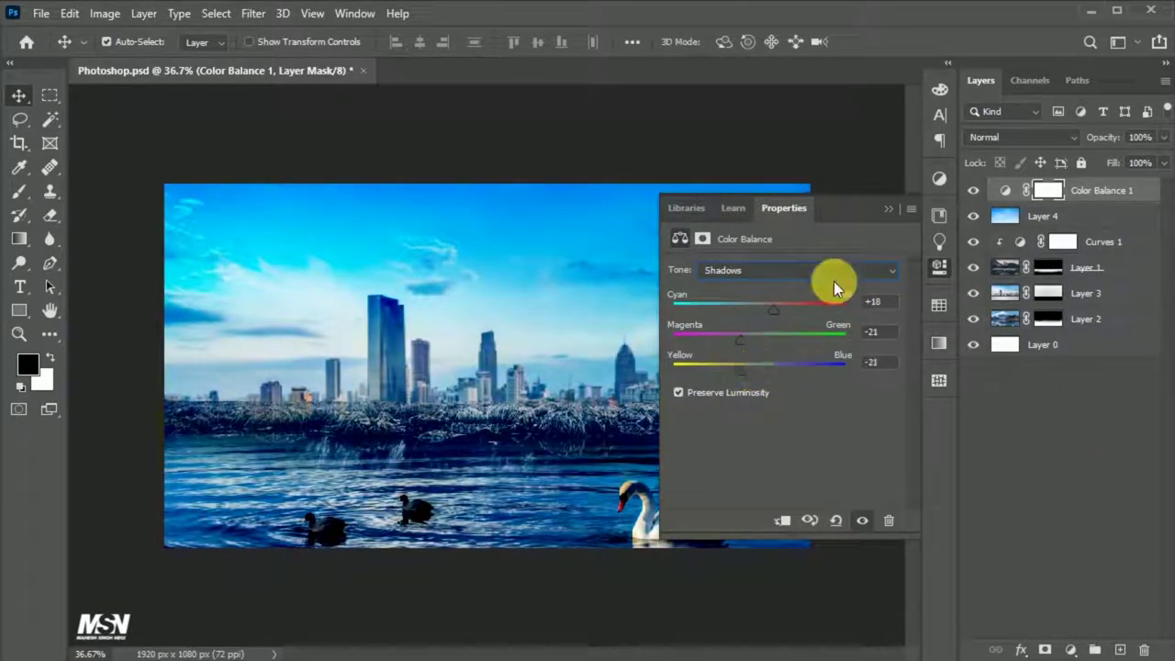
left_click(789, 270)
left_click(776, 317)
mouse_move(773, 306)
left_mouse_down()
mouse_move(781, 310)
mouse_move(745, 341)
left_mouse_up()
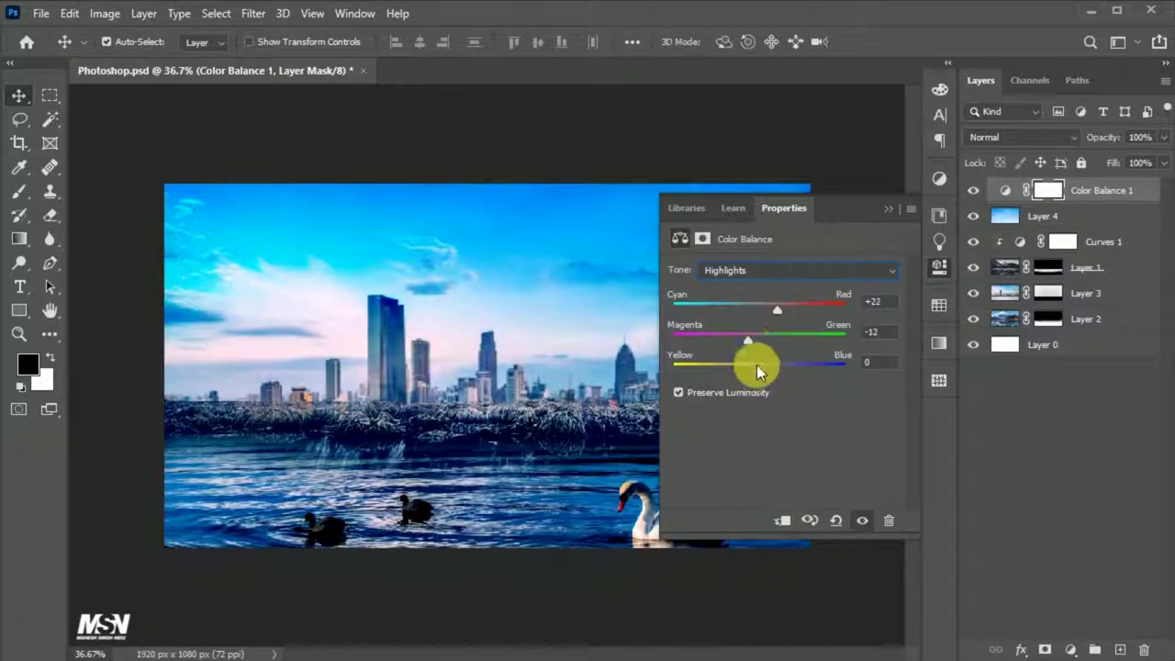
left_click(940, 267)
key("x")
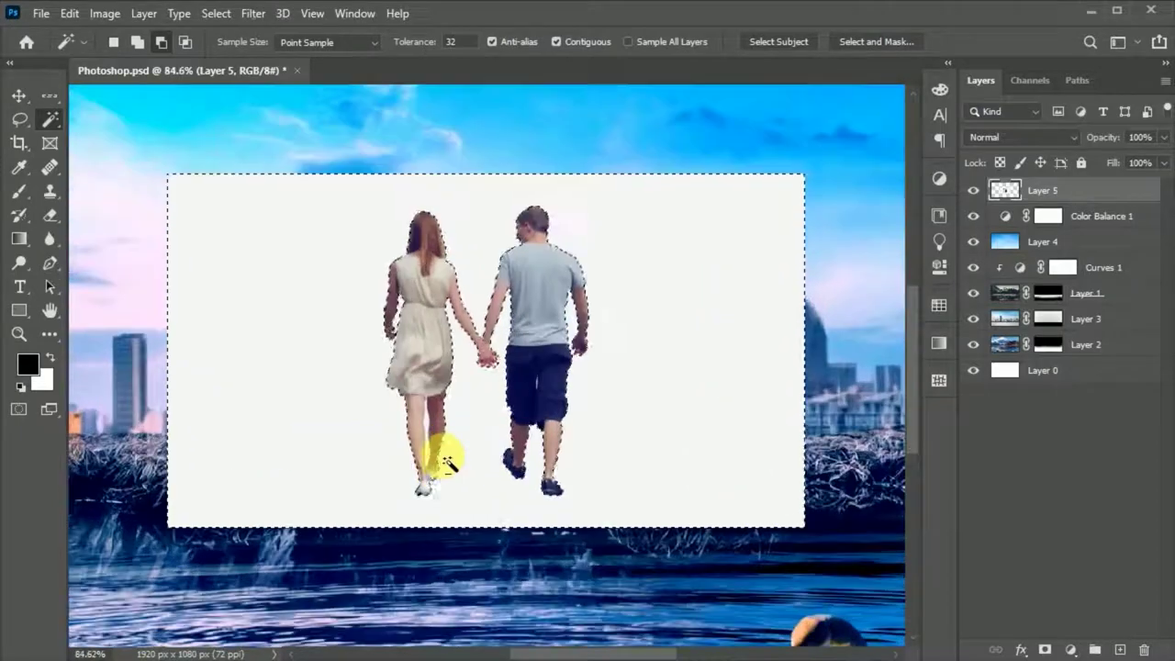
- Cut the couple from their white background onto Layer 6 and place it below Layer 4
left_click(215, 13)
left_click(315, 231)
left_click(1045, 225)
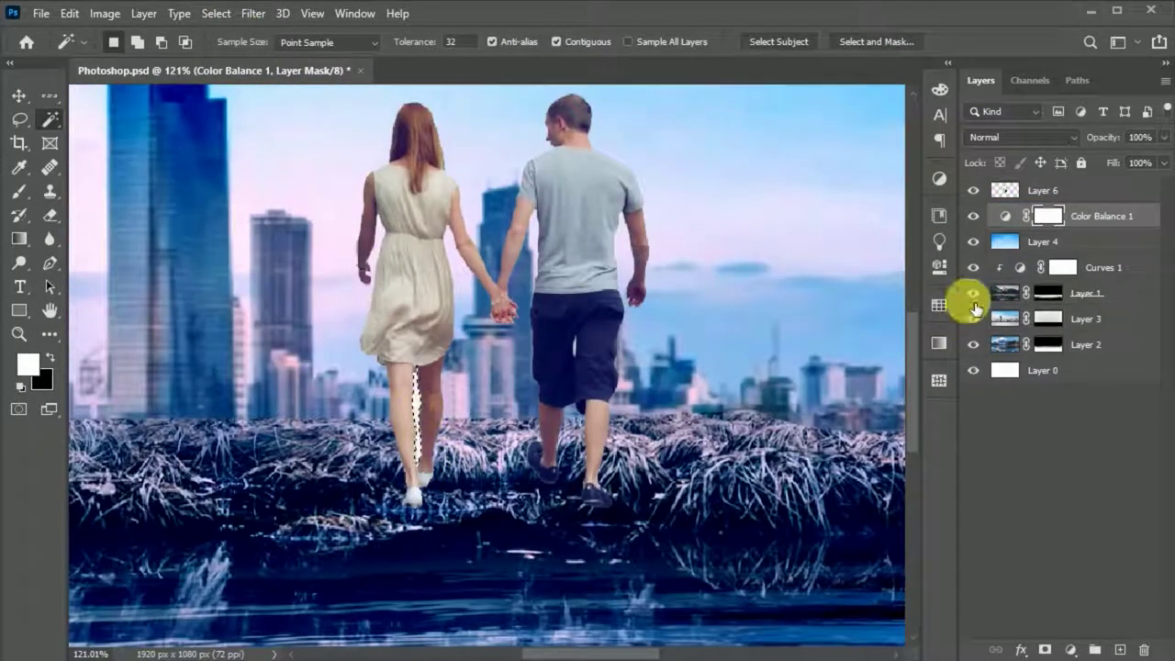
left_click(1010, 198)
left_click(19, 95)
scroll(572, 407, "down", 5)
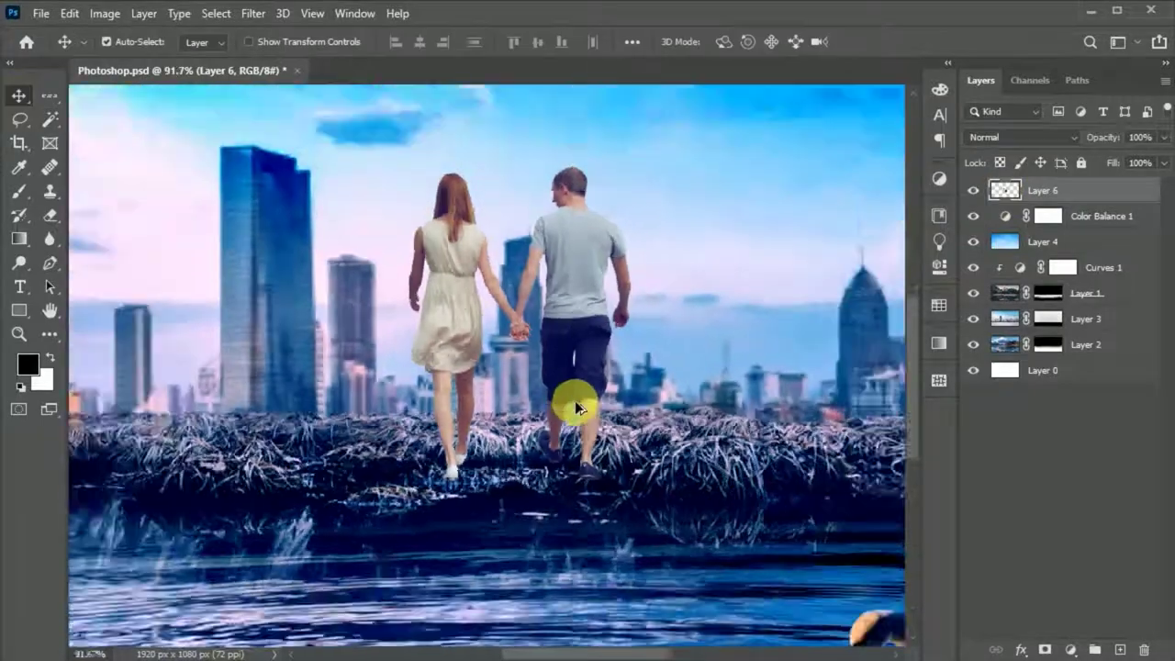
scroll(498, 485, "down", 3)
left_click_drag(1042, 242, 1065, 267)
- Scale the couple to about 72% and mask their feet into the grass
key("ctrl+t")
left_click_drag(703, 426, 609, 359)
key("ctrl+plus")
scroll(690, 445, "up", 5)
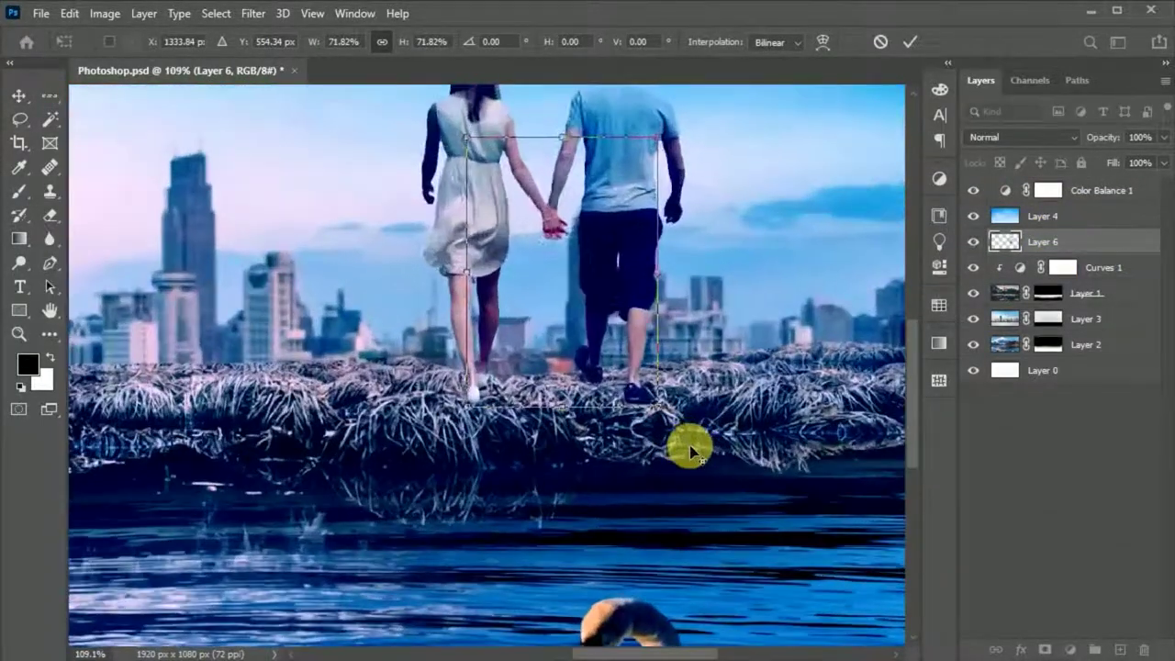
key("Return")
key("b")
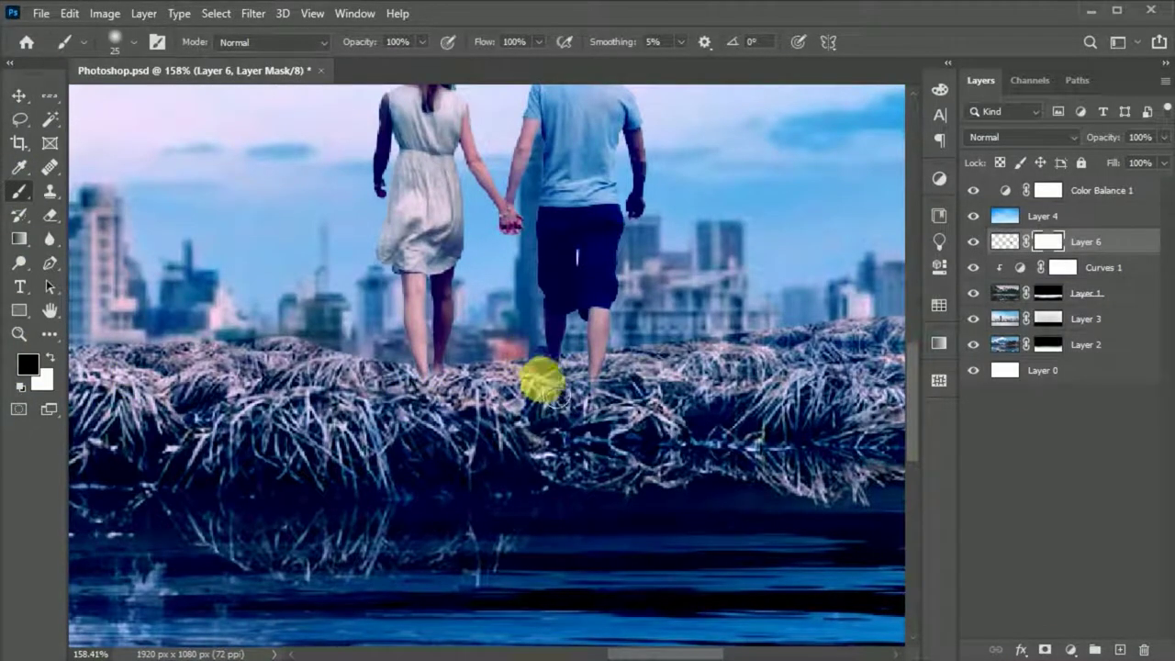
key("v")
scroll(569, 451, "down", 5)
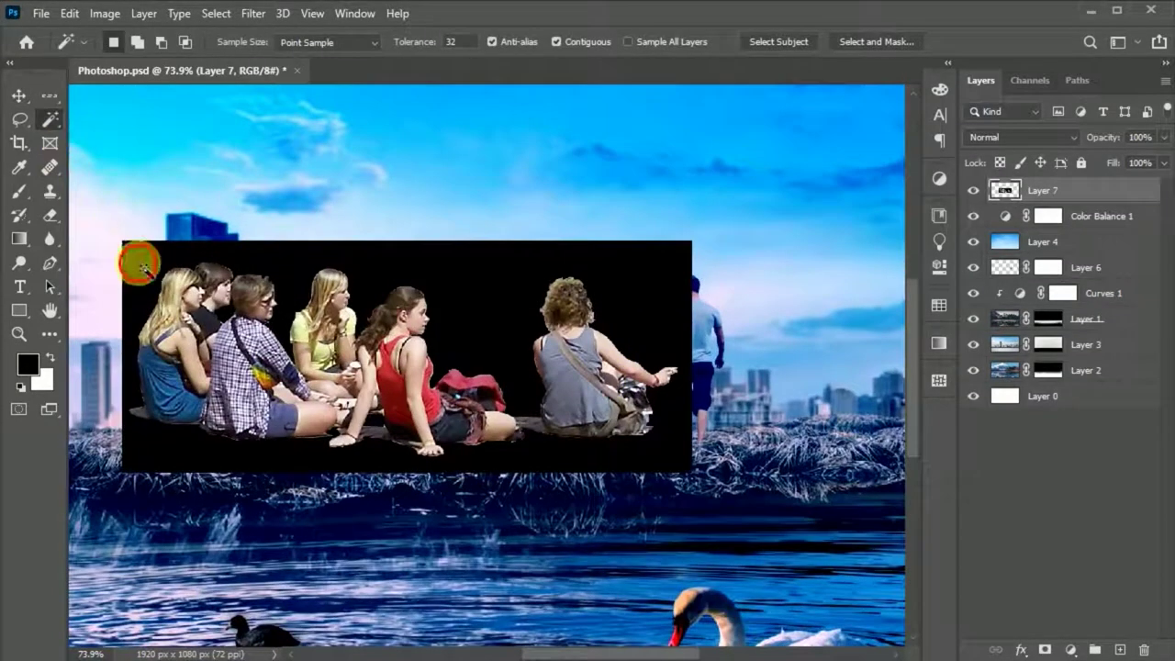
- Remove the black background around the seated group of friends
left_click(139, 266)
left_click(217, 13)
left_click(240, 90)
key("ctrl+j")
key("Delete")
- Move the seated group's layer below Layer 4 and place it on the bank's left
left_click_drag(1017, 200, 1050, 254)
key("v")
key("ctrl+t")
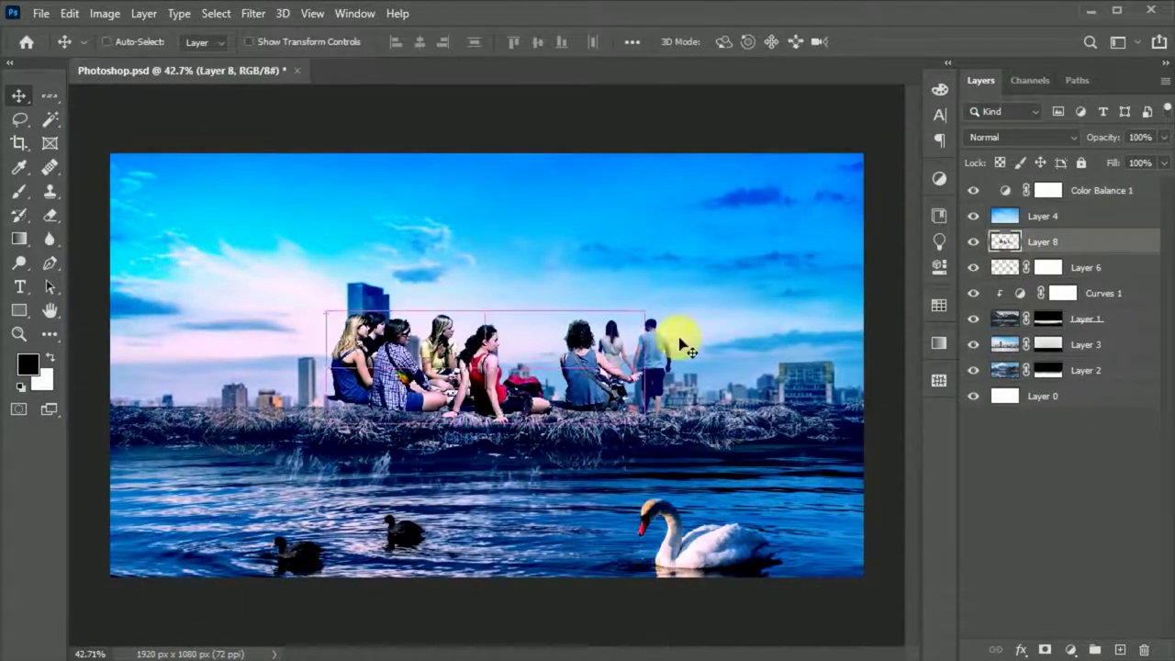
left_click_drag(734, 347, 276, 389)
left_click(908, 42)
scroll(246, 408, "up", 5)
scroll(246, 407, "down", 2)
- Add a layer mask and paint black to hide the group's base in the grass
left_click(1044, 650)
key("x")
scroll(393, 453, "down", 1)
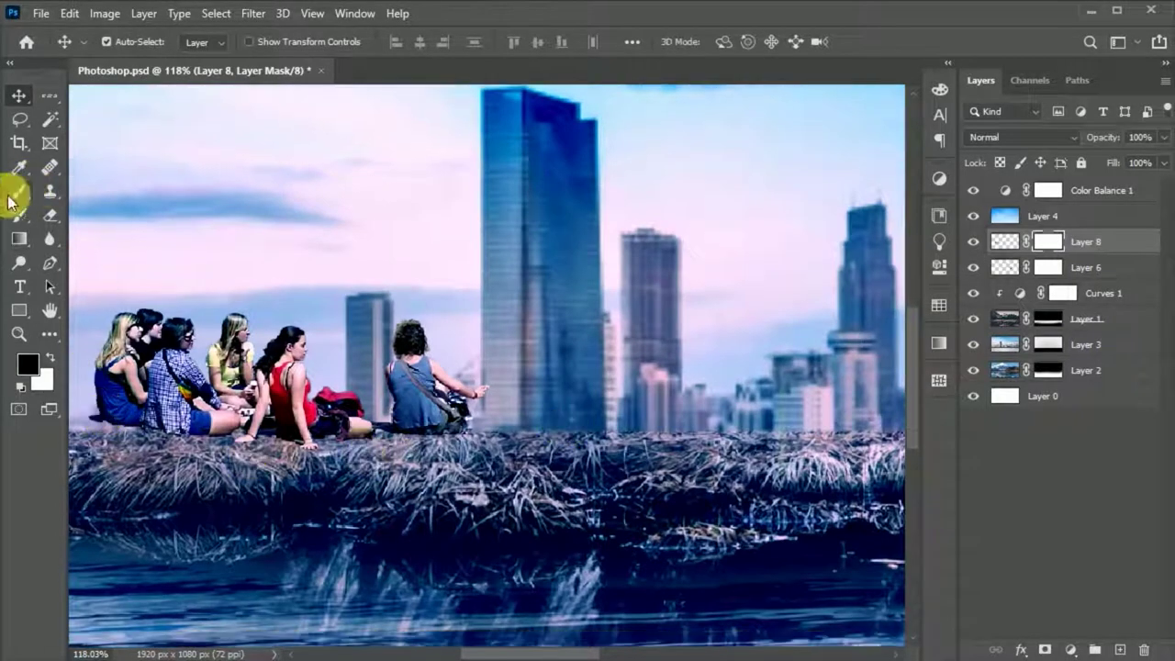
left_click(28, 188)
left_click(317, 443)
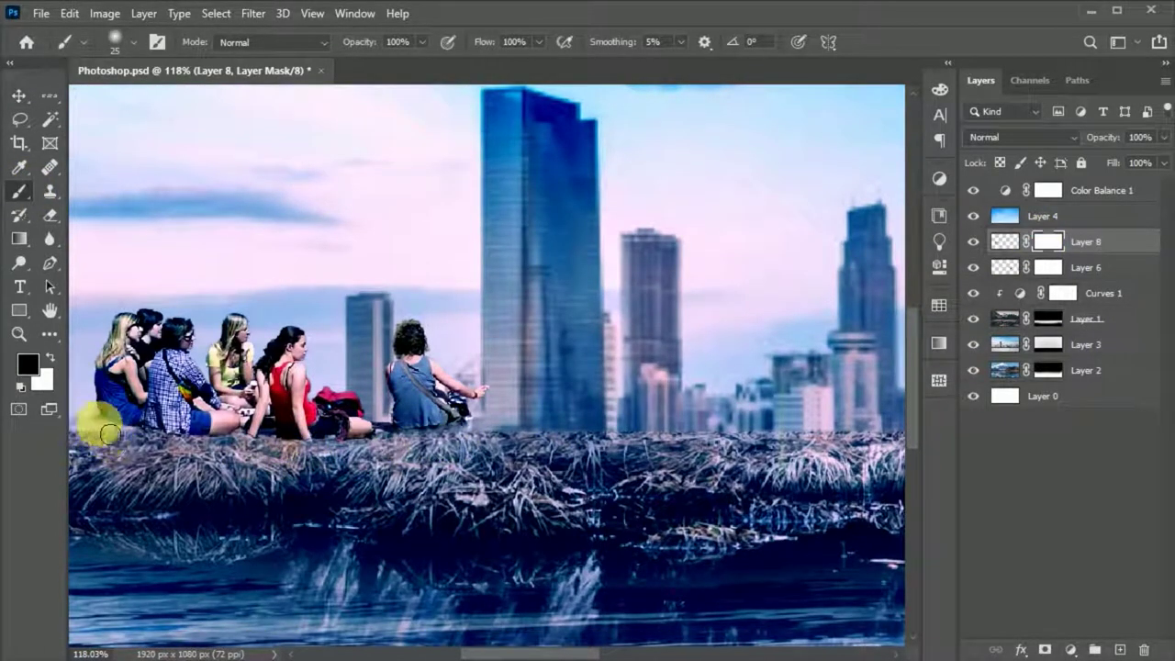
key("v")
left_click_drag(184, 404, 183, 411)
- Nudge the Layer 8 group slightly down and right, then paste the sunset photo as Layer 9
left_click(1006, 241)
left_click_drag(306, 330, 312, 349)
left_click(1048, 241)
key("b")
key("v")
scroll(486, 452, "down", 3)
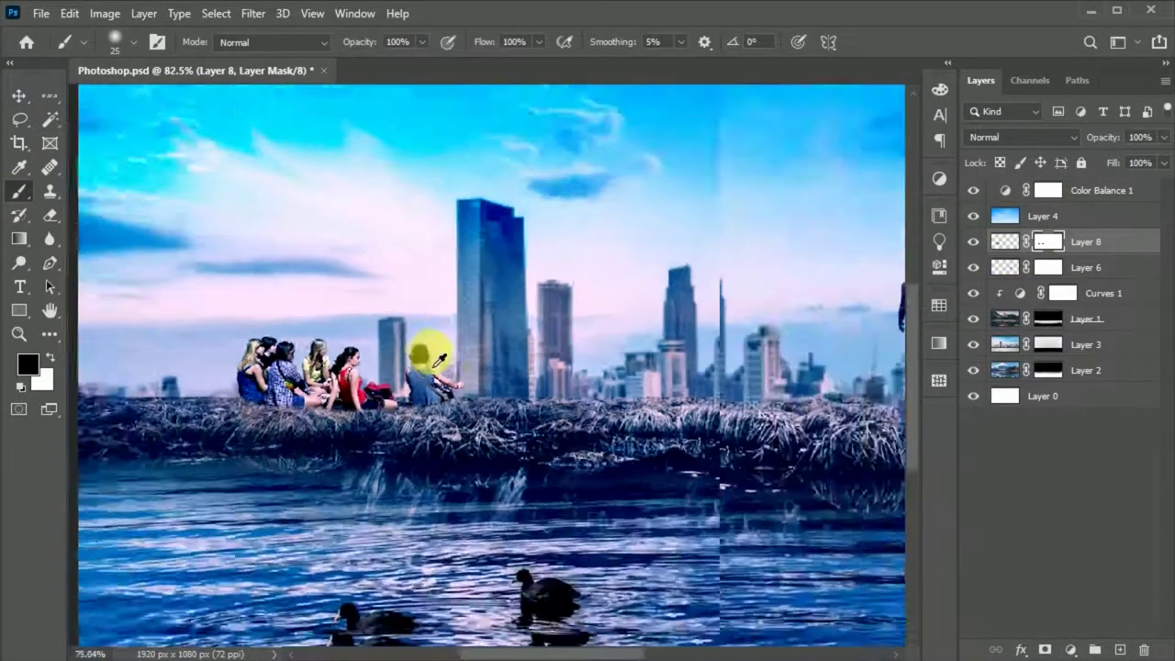
scroll(489, 406, "down", 2)
key("ctrl+v")
- Enlarge the sunset image to fill the canvas
key("ctrl+t")
mouse_move(664, 367)
left_mouse_down()
mouse_move(795, 389)
mouse_move(830, 365)
left_mouse_up()
left_click_drag(310, 365, 138, 368)
left_click_drag(447, 498, 462, 483)
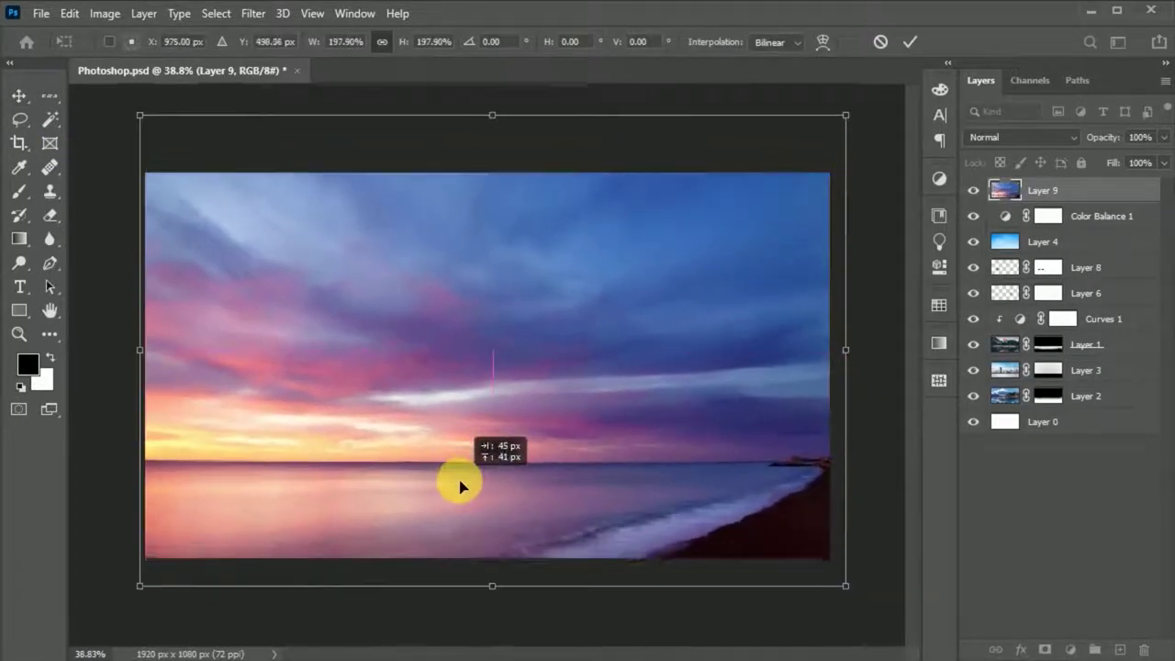
left_click(910, 41)
- Set the sunset layer to Multiply blend mode at 54% opacity
left_click(1021, 136)
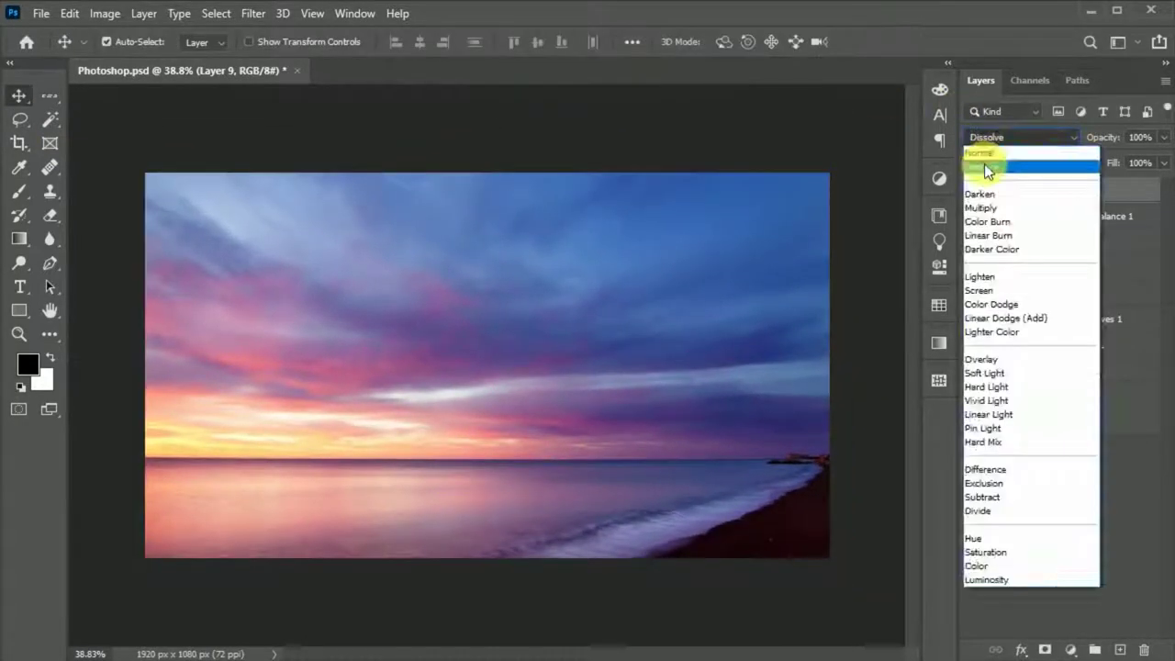
left_click(980, 208)
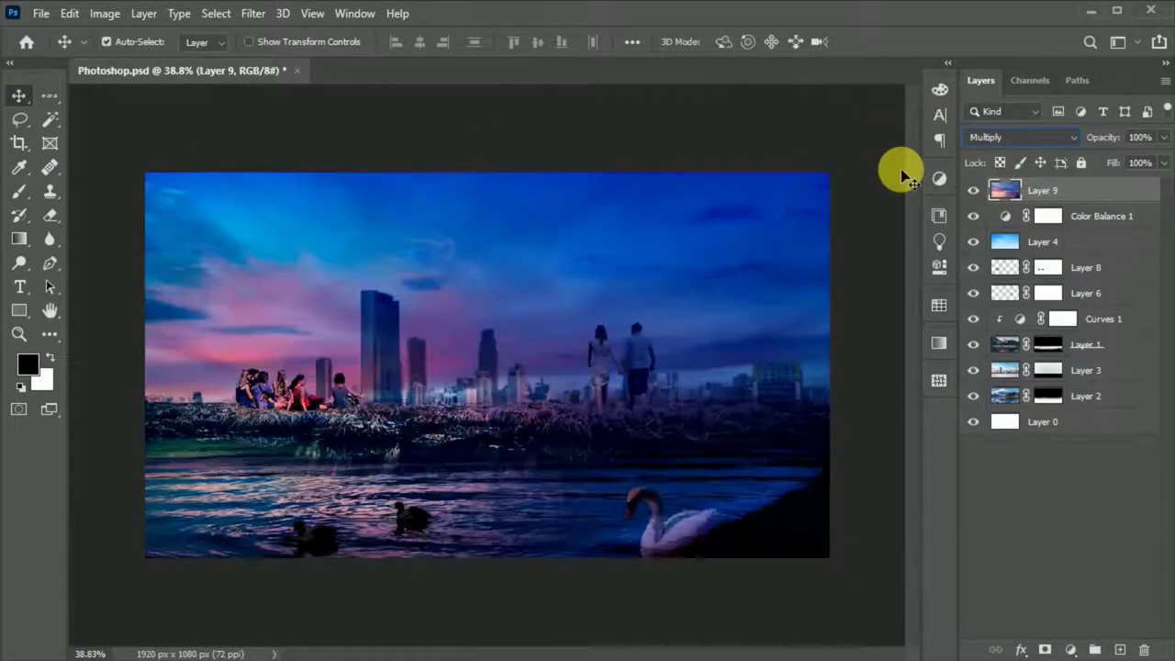
left_click_drag(1090, 147, 1104, 170)
scroll(562, 425, "up", 1)
scroll(562, 425, "down", 1)
- Add a Color Balance clipped to Layer 9, shifting midtones toward red, magenta and yellow
left_click(1010, 199)
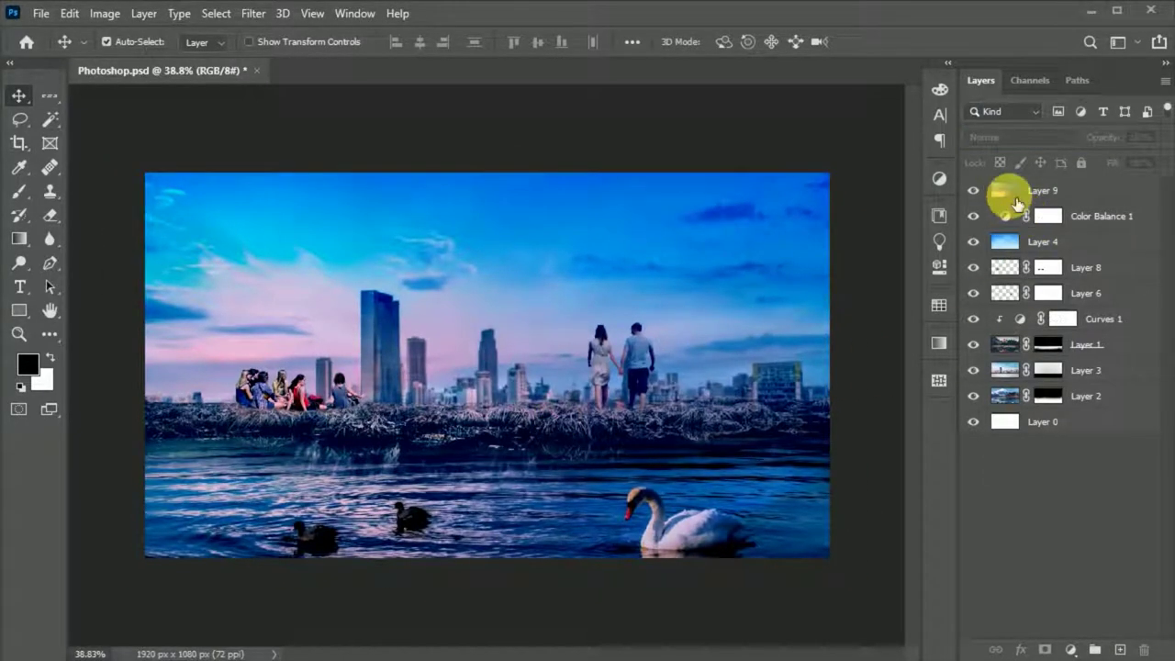
left_click(1010, 191)
left_click(1071, 649)
left_click(1075, 499)
left_click(1019, 213, "alt")
mouse_move(758, 310)
left_mouse_down()
mouse_move(792, 309)
mouse_move(691, 340)
left_mouse_up()
left_click_drag(826, 373, 751, 365)
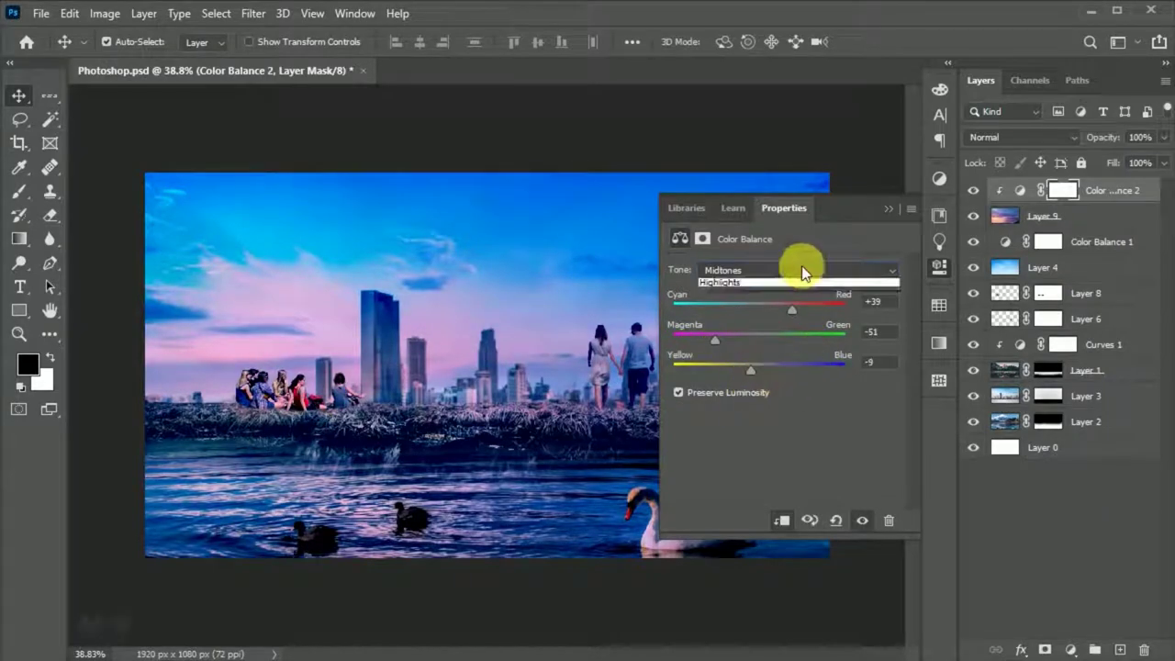
- Push the Color Balance highlights toward cyan and blue and adjust magenta-green
left_click(799, 270)
left_click(735, 312)
left_click_drag(759, 309, 726, 309)
left_click_drag(781, 341, 748, 340)
left_click(759, 369)
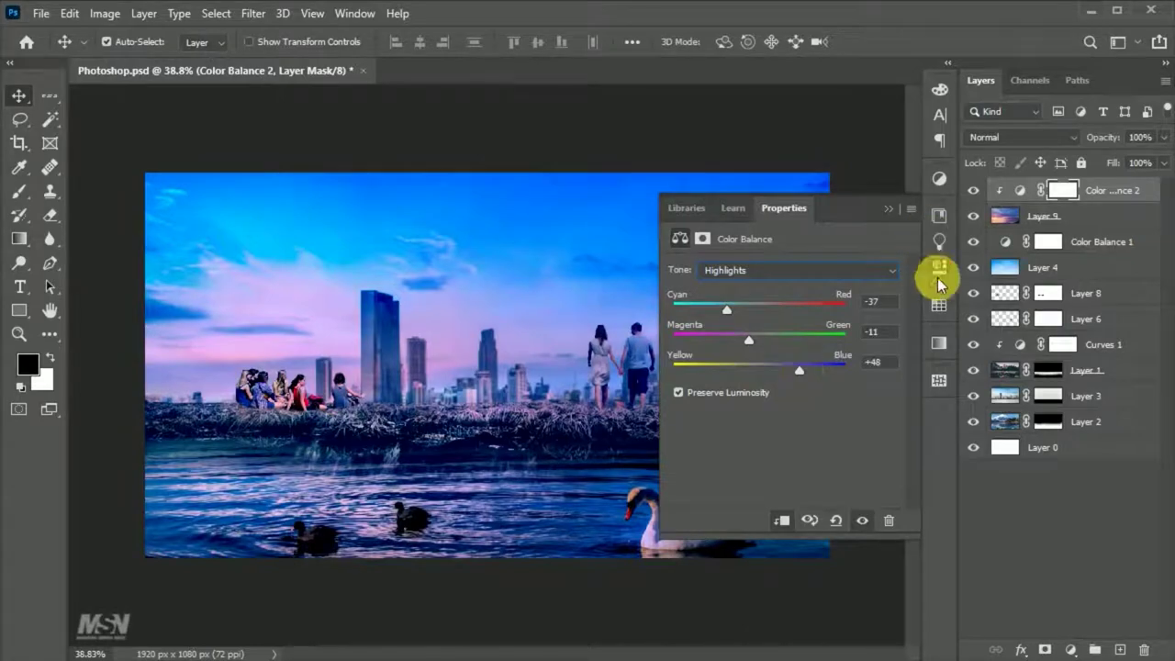
left_click(938, 266)
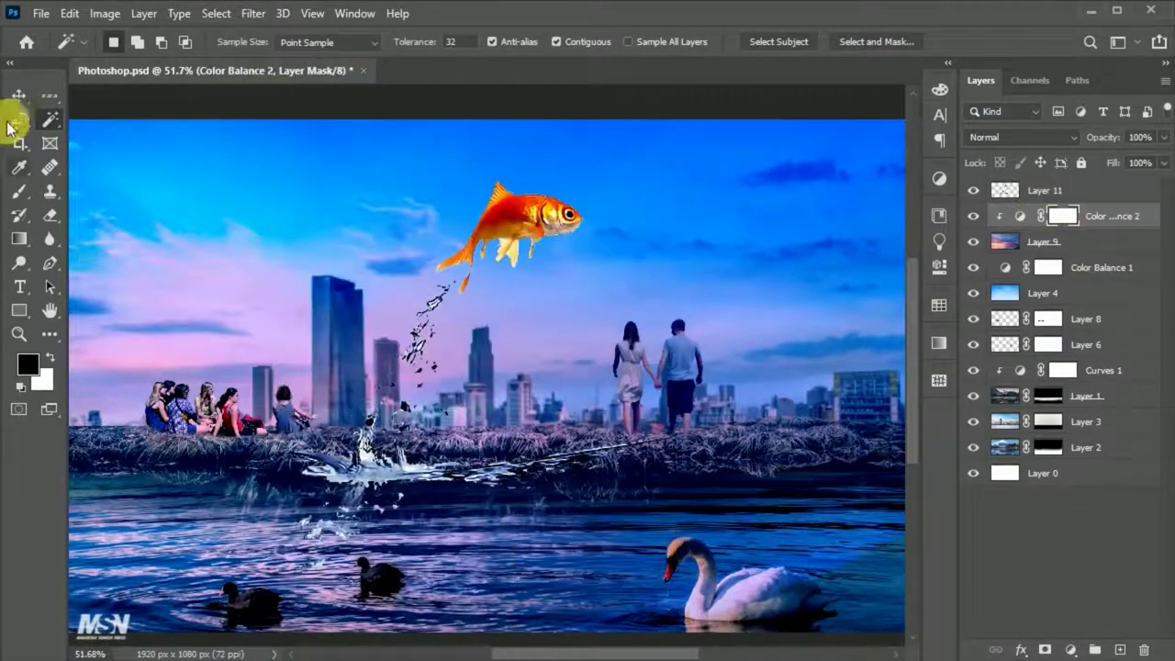
- Shrink the goldfish to about a quarter, place it at lower right, and move it below the sky layers
scroll(530, 418, "down", 2)
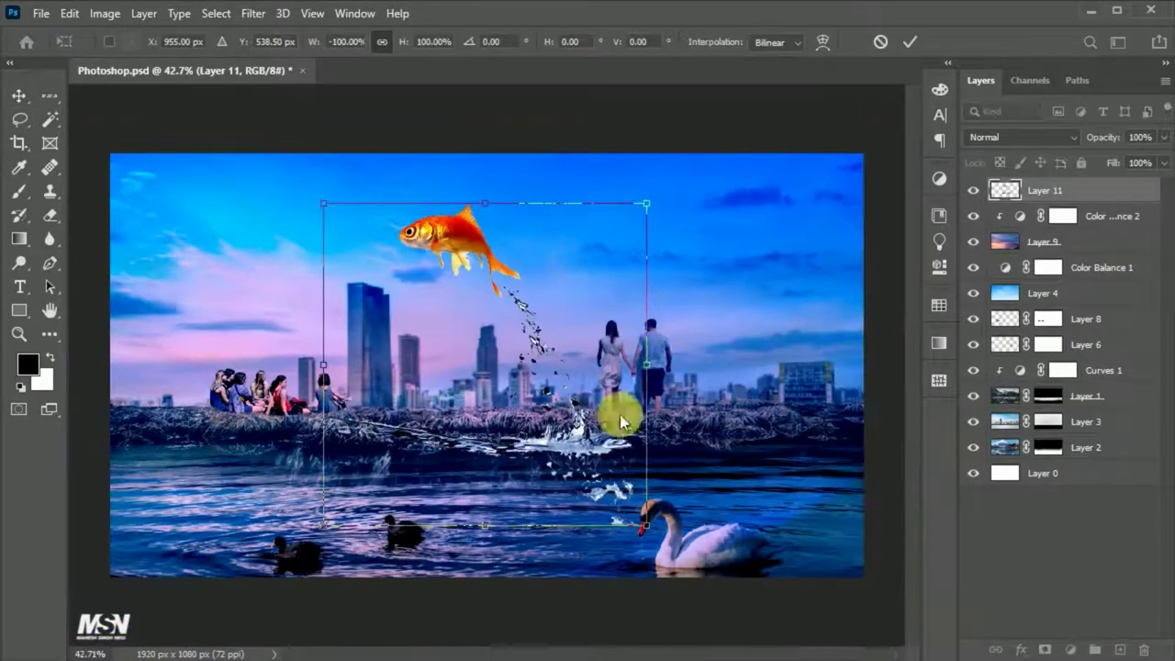
left_click_drag(643, 359, 425, 455)
left_click_drag(368, 348, 787, 451)
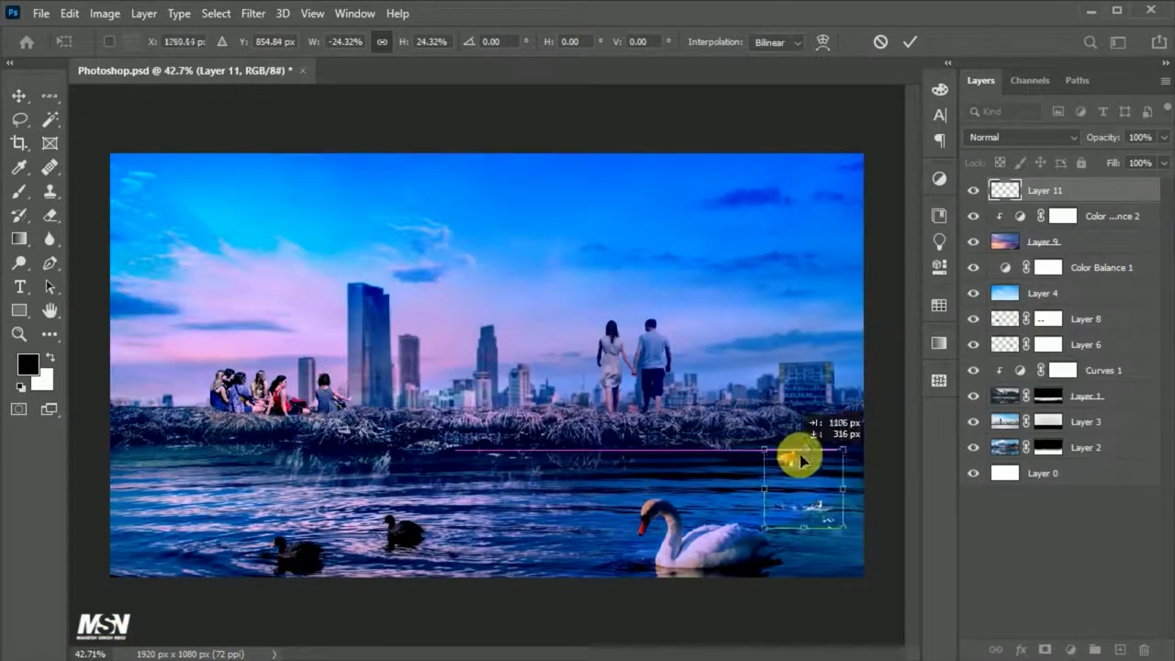
left_click(909, 41)
mouse_move(1029, 190)
left_mouse_down()
mouse_move(1059, 249)
mouse_move(1049, 302)
left_mouse_up()
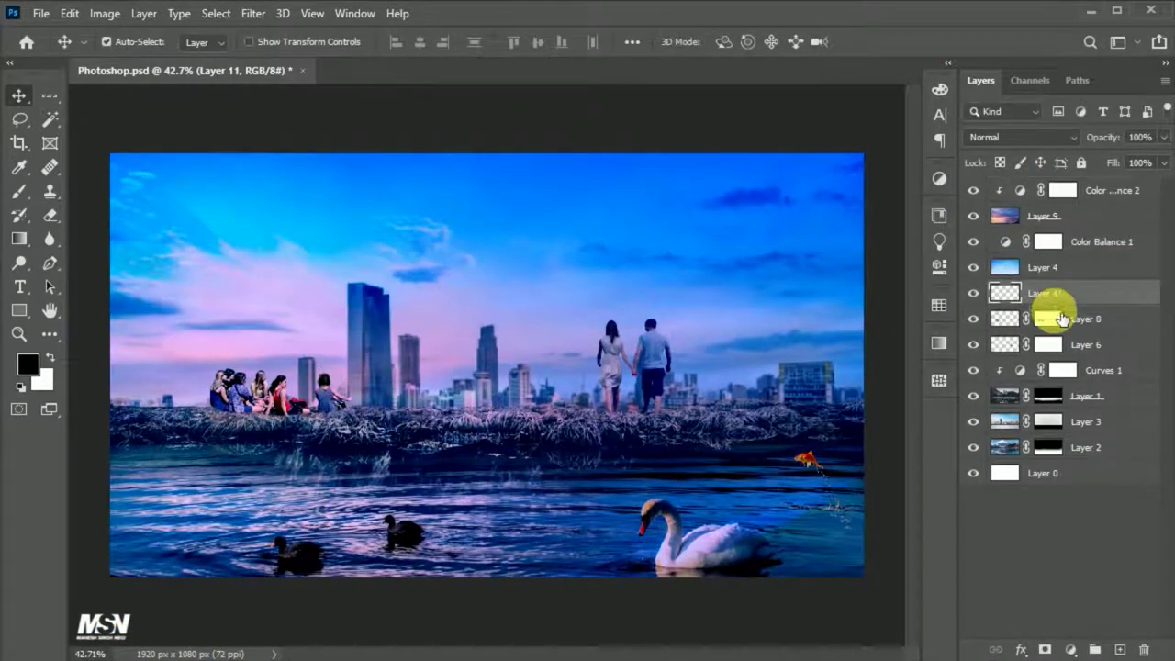
key("ctrl+t")
key("Return")
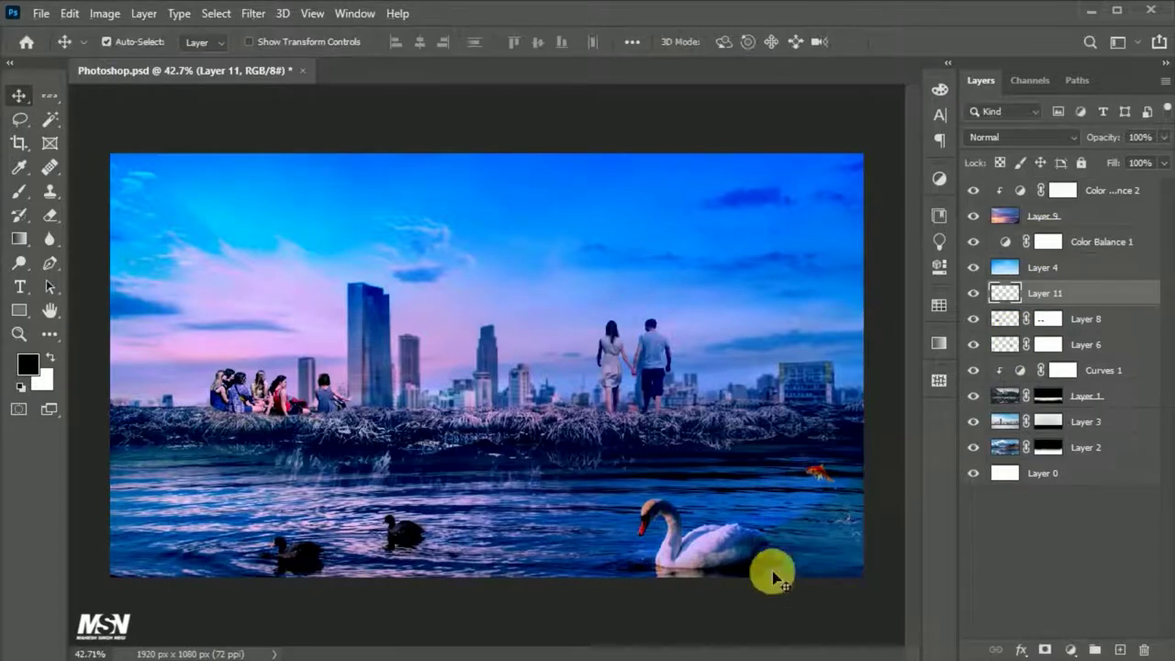
- Duplicate the goldfish and move the copy to the lake's left side
key("ctrl+j")
key("ctrl+t")
left_click_drag(826, 473, 188, 461)
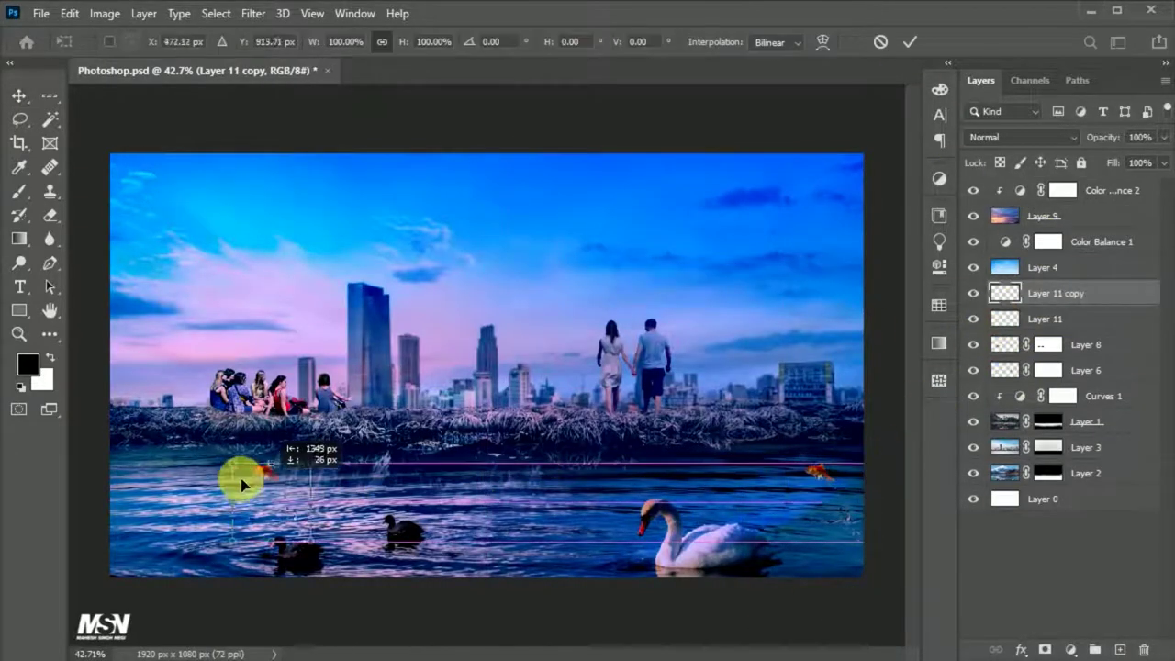
- Try Hue/Saturation (hue -160) and Black & White adjustments on the goldfish copy, deleting both
left_click(909, 42)
left_click(1071, 649)
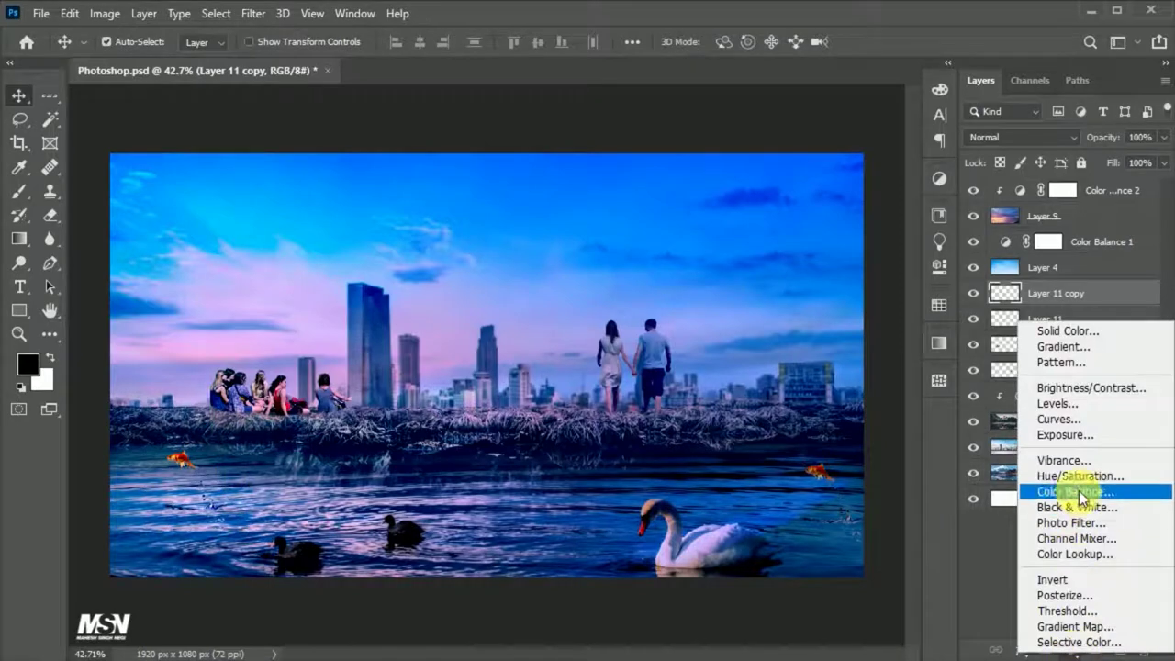
left_click(1047, 474)
mouse_move(782, 338)
left_mouse_down()
mouse_move(690, 349)
mouse_move(673, 376)
left_mouse_up()
left_click_drag(782, 411, 805, 411)
left_click_drag(690, 340, 682, 344)
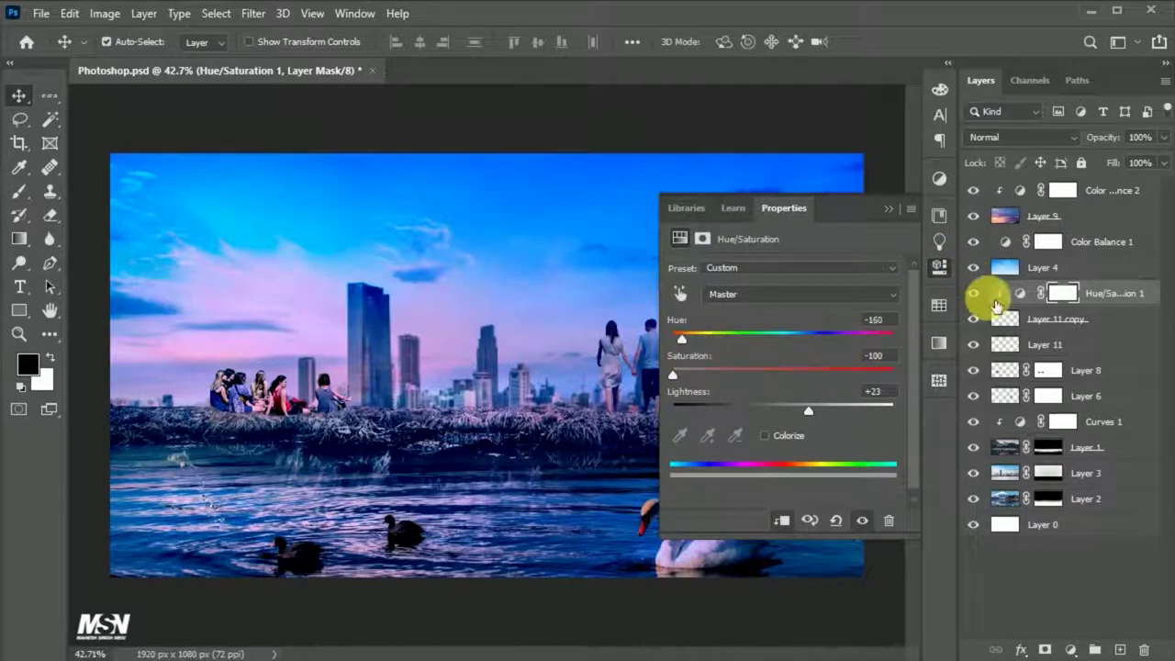
key("Delete")
left_click(1070, 640)
left_click(1056, 498)
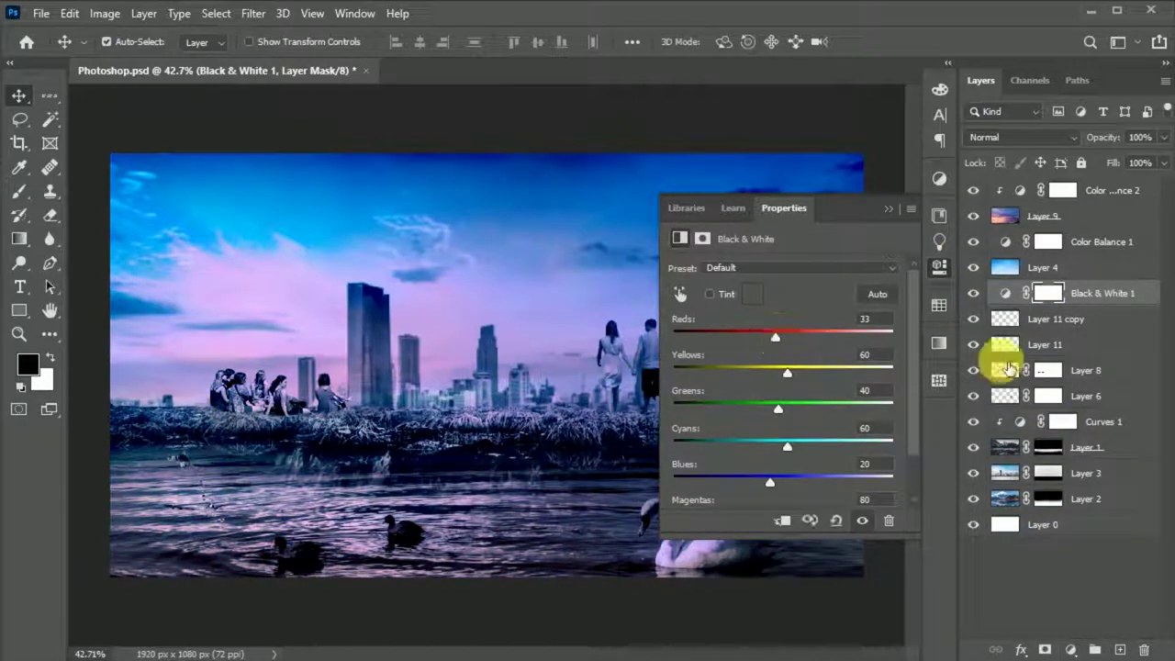
key("Delete")
- Add a Color Balance clipped to Layer 11 copy, pushing its tones toward cyan
left_click(938, 266)
left_click(1070, 649)
left_click(1075, 492)
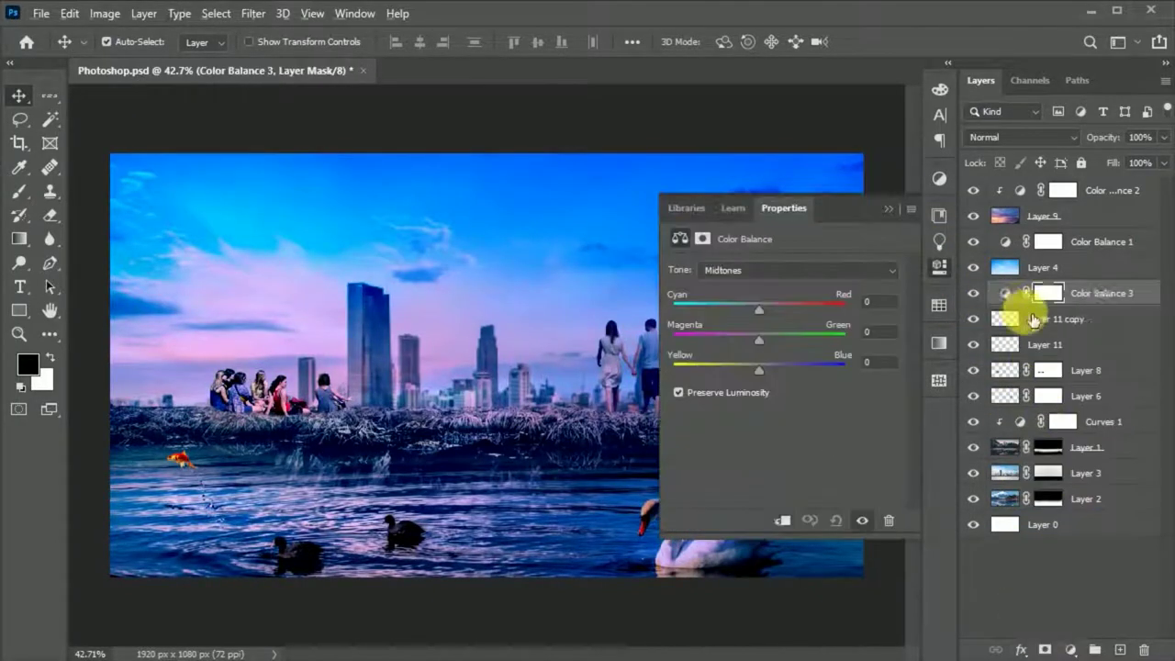
left_click_drag(759, 304, 671, 321)
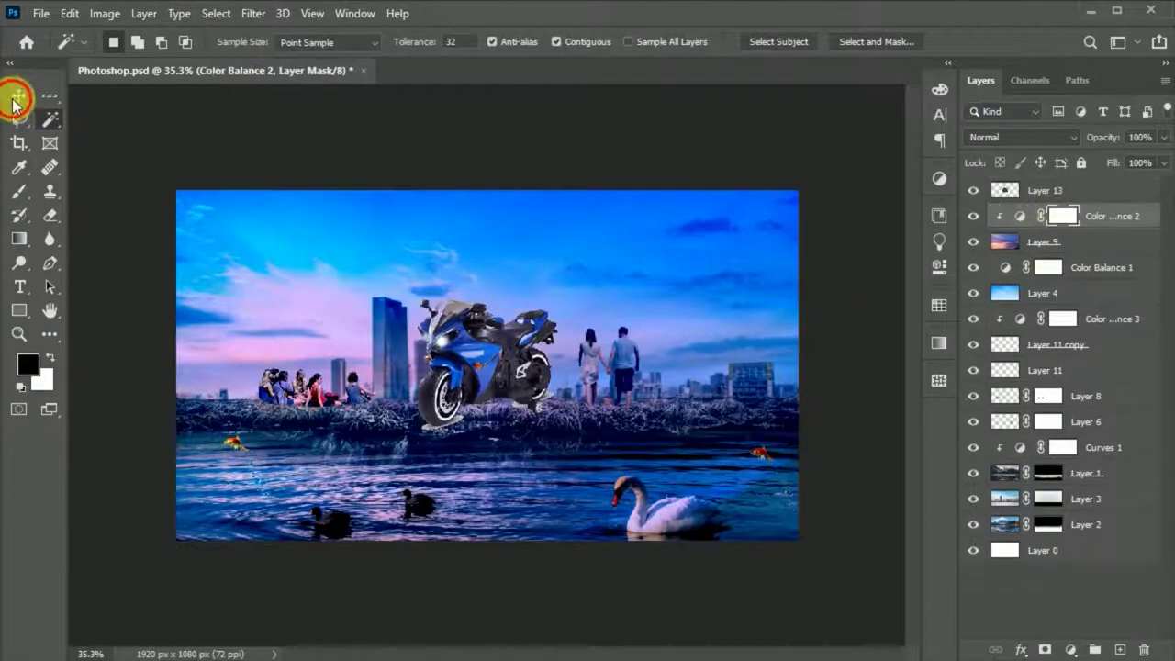
- Scale the motorbike to about 33% and place it beside the couple
left_click(13, 101)
key("ctrl+t")
mouse_move(855, 428)
left_mouse_down()
mouse_move(480, 401)
mouse_move(506, 386)
left_mouse_up()
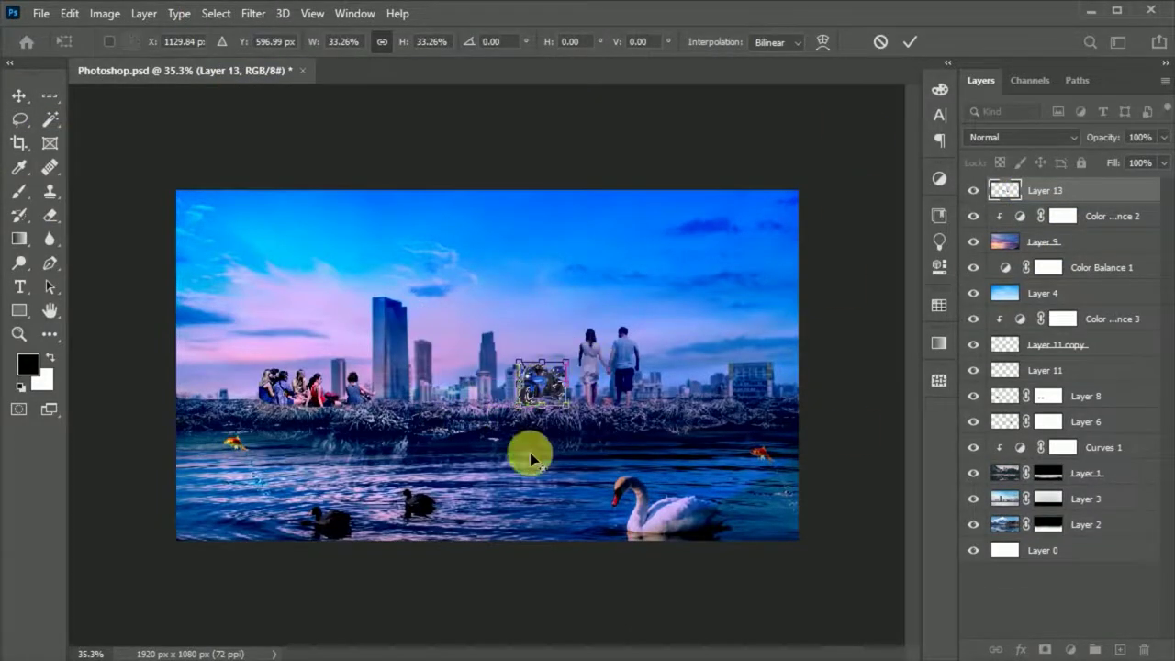
scroll(472, 388, "up", 5)
mouse_move(406, 375)
left_mouse_down()
mouse_move(532, 375)
mouse_move(489, 396)
mouse_move(508, 383)
left_mouse_up()
left_click(910, 41)
- Move Layer 13 below Layer 9, add a mask, and tilt the bike onto the grass
mouse_move(1045, 190)
left_mouse_down()
mouse_move(1061, 318)
mouse_move(1057, 231)
left_mouse_up()
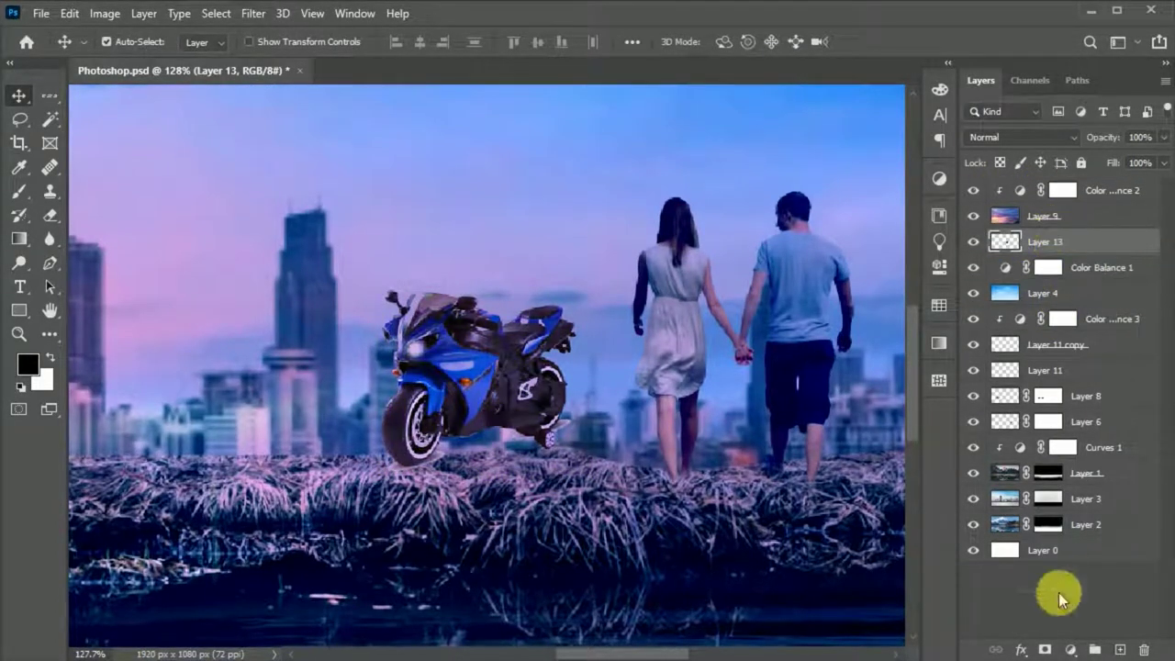
left_click(1045, 650)
left_click(19, 190)
key("ctrl+t")
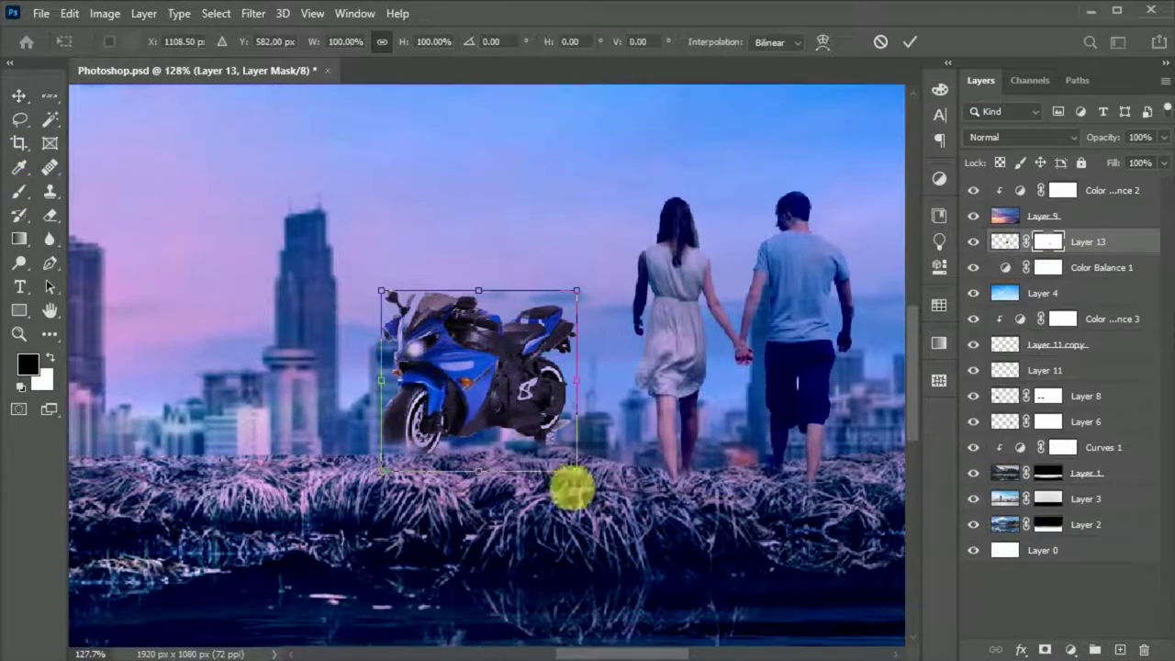
left_click_drag(572, 491, 480, 398)
left_click(1049, 242)
- Brush the motorbike's mask to blend its base into the grass
key("b")
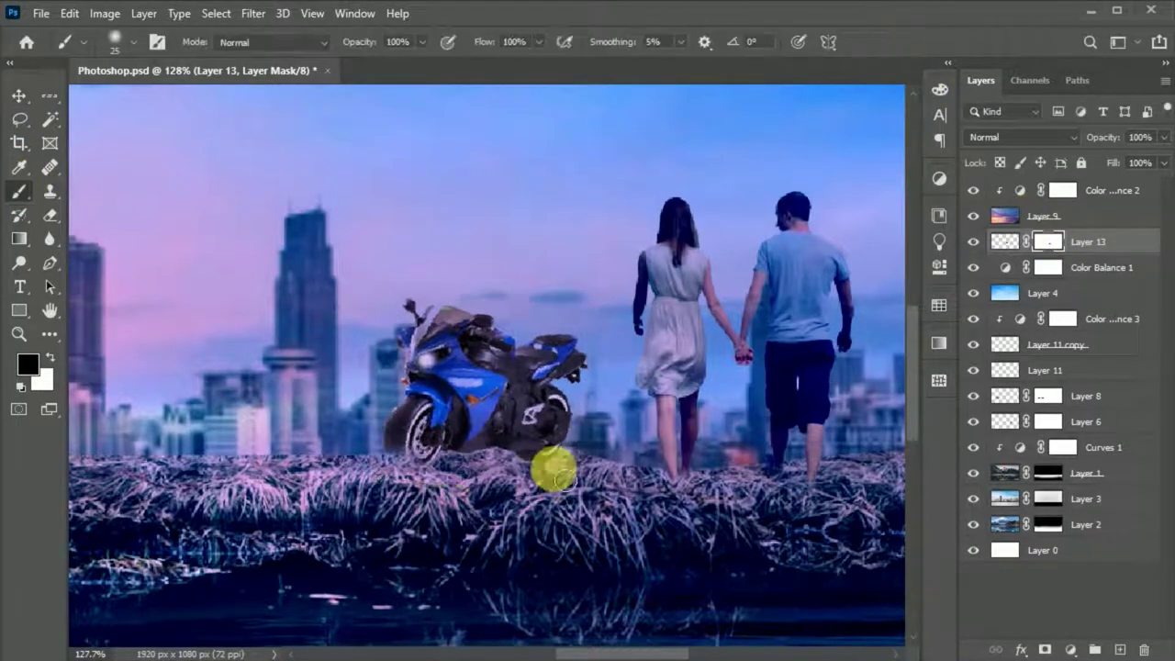
scroll(579, 307, "down", 5)
left_click(18, 94)
scroll(548, 393, "up", 3)
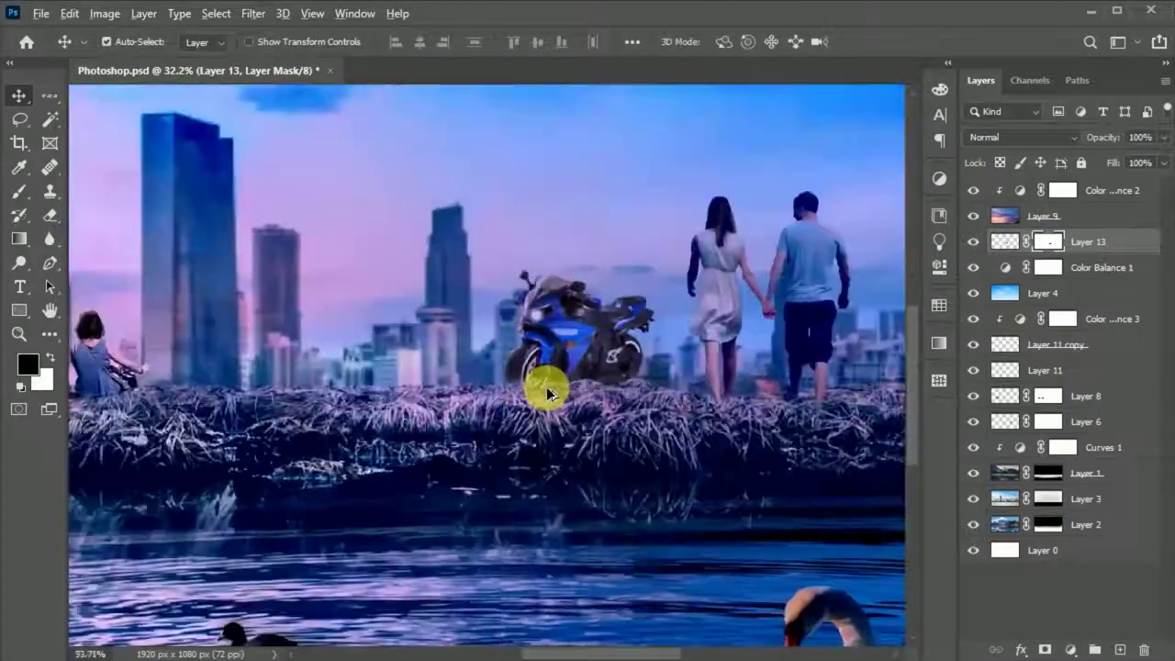
scroll(548, 393, "up", 3)
key("b")
key("x")
key("v")
scroll(511, 358, "down", 2)
scroll(512, 377, "down", 2)
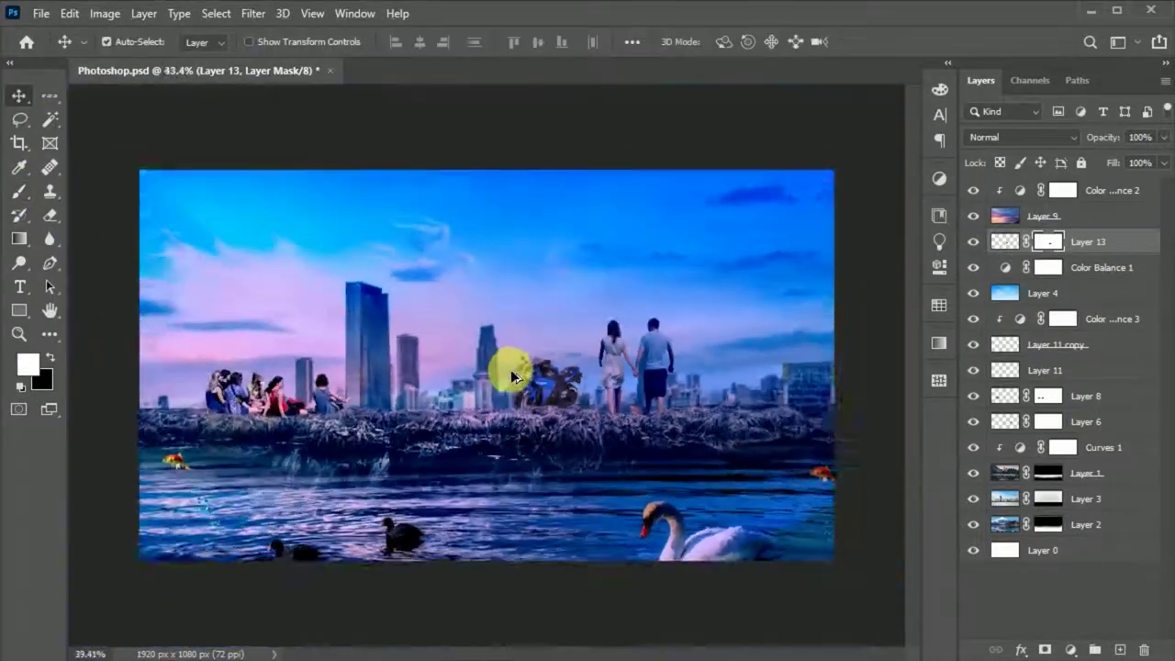
scroll(511, 376, "down", 1)
left_click(1010, 190)
- Add a Levels adjustment on top with input black 19 and output levels 19/240
left_click(1070, 649)
left_click(1038, 394)
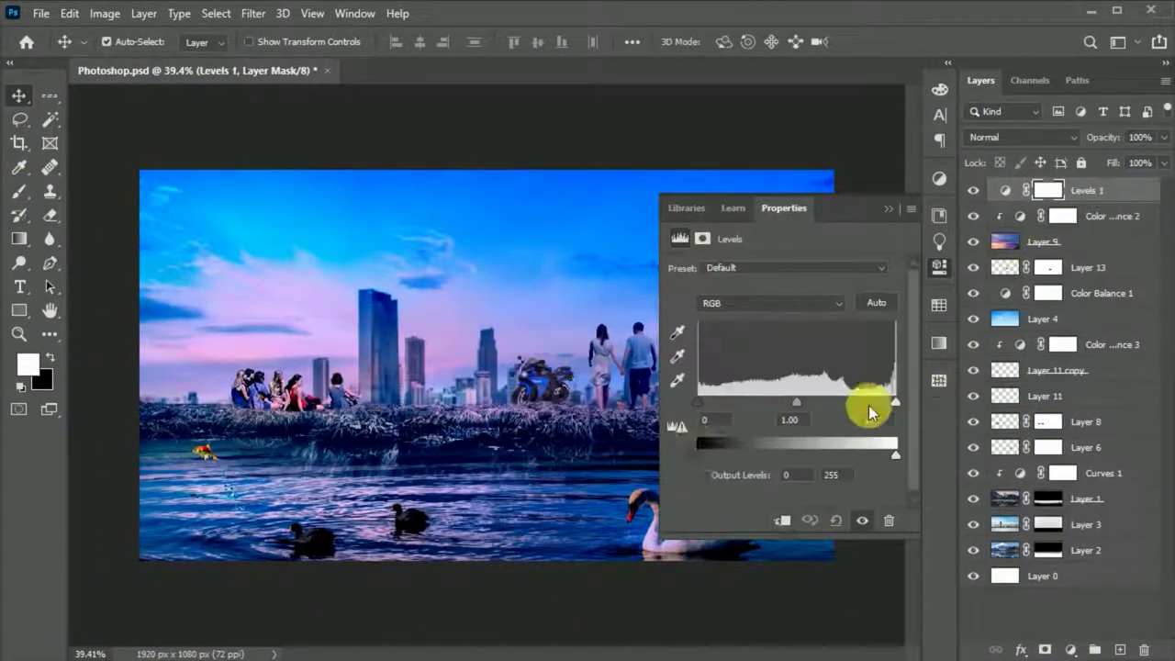
left_click_drag(698, 454, 713, 457)
left_click_drag(895, 454, 885, 456)
left_click_drag(698, 401, 711, 402)
left_click_drag(895, 401, 882, 407)
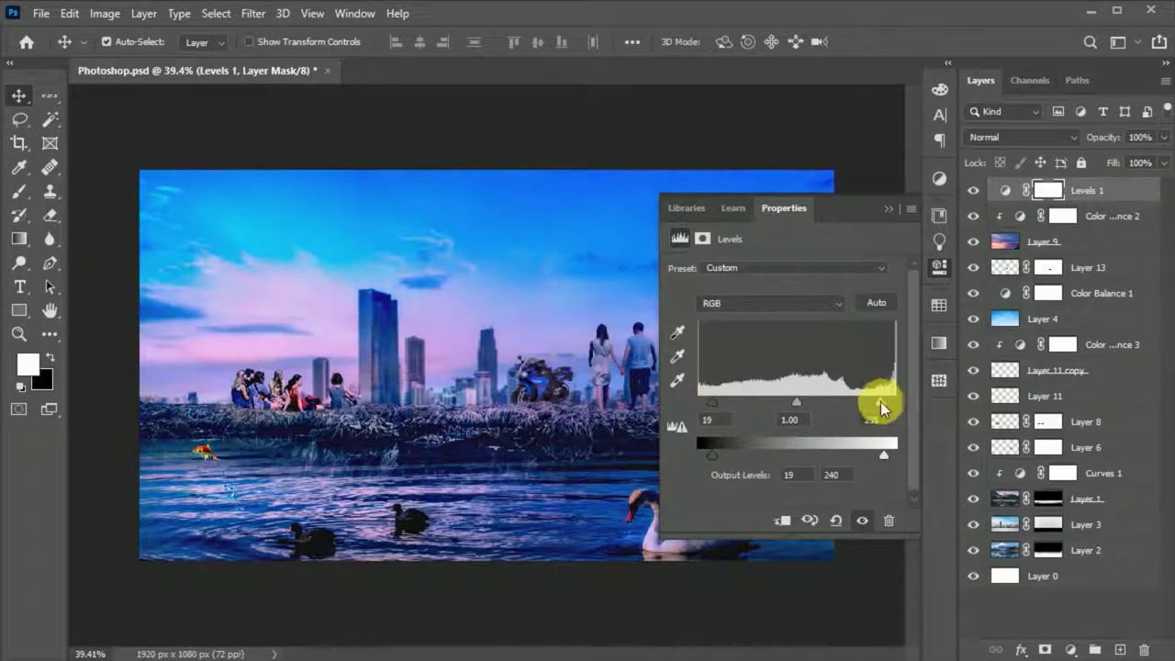
left_click(939, 266)
- Add a Color Lookup using Crisp_Warm.look at 62% opacity
left_click(1069, 649)
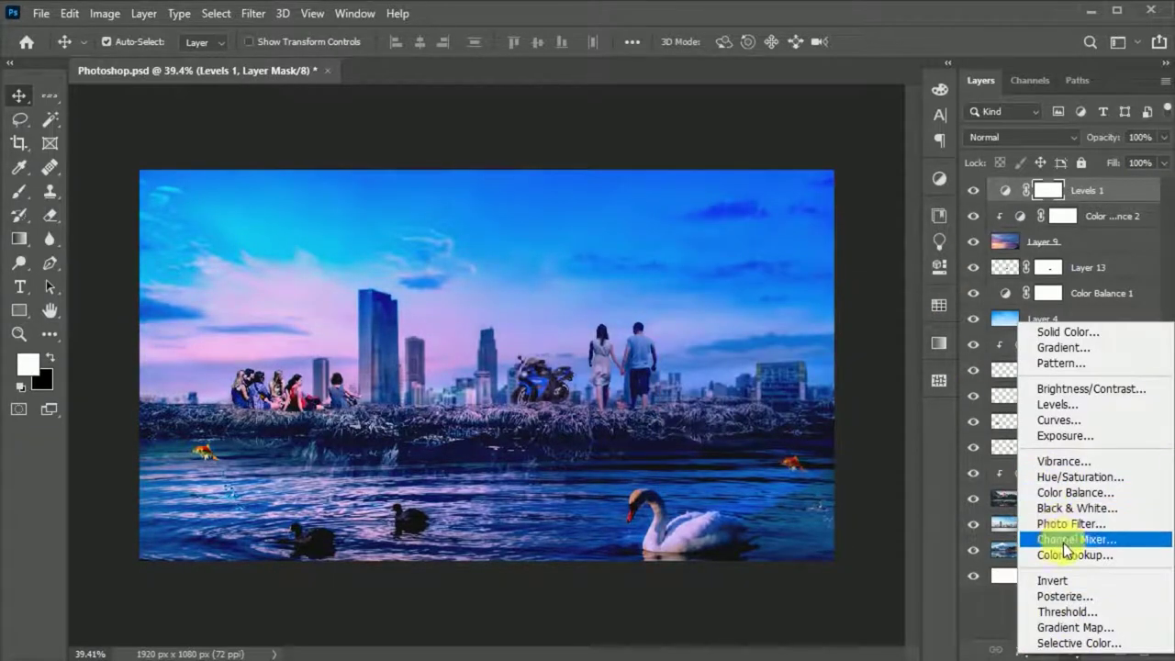
left_click(1065, 553)
left_click(789, 271)
left_click(787, 249)
key("Down")
key("Down")
key("Down")
key("Down")
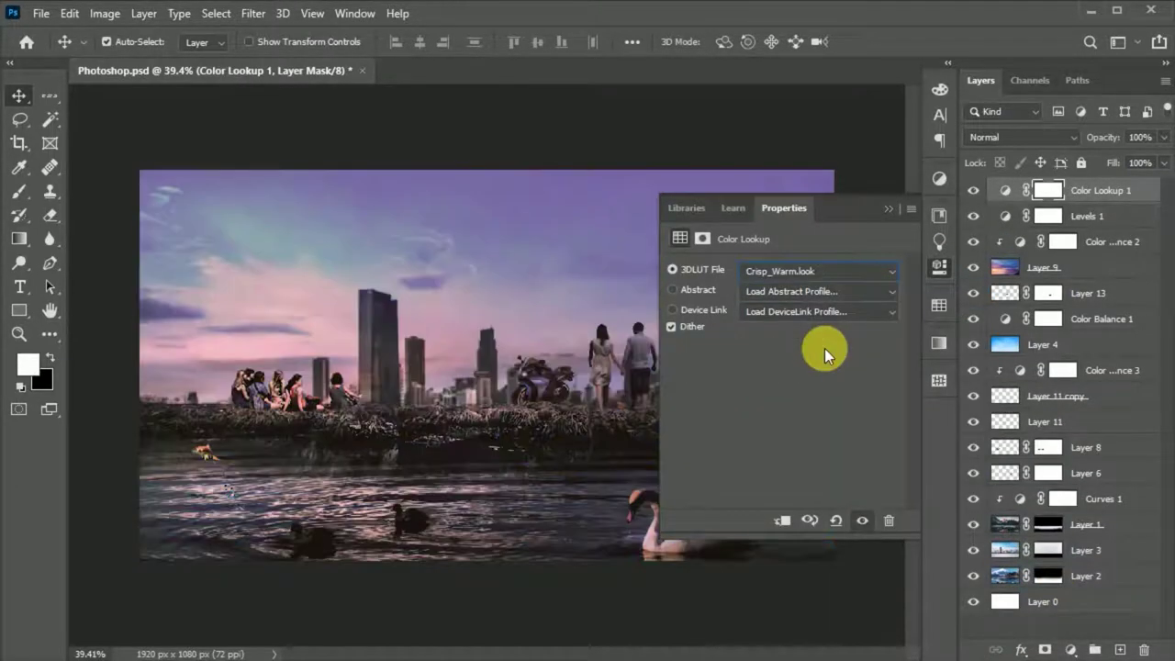
left_click(1163, 137)
left_click_drag(1159, 152, 1119, 172)
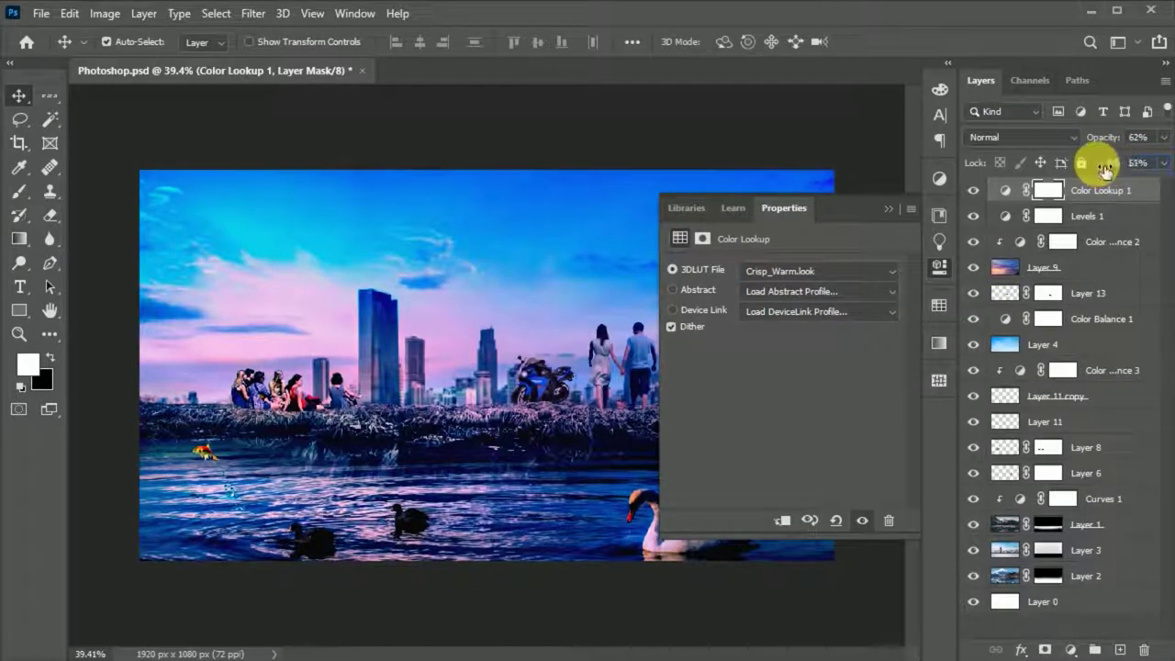
left_click(940, 267)
- Lower the Levels 1 adjustment's fill to 80%
scroll(446, 472, "up", 1)
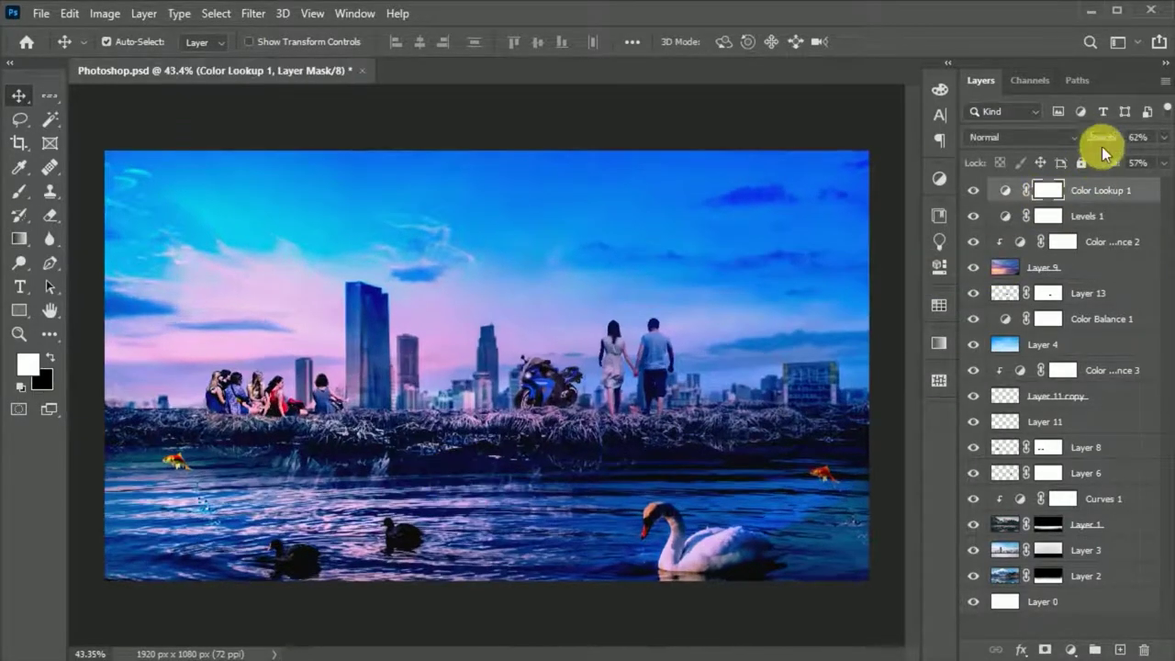
key("alt+bracketleft")
left_click_drag(1111, 165, 1102, 166)
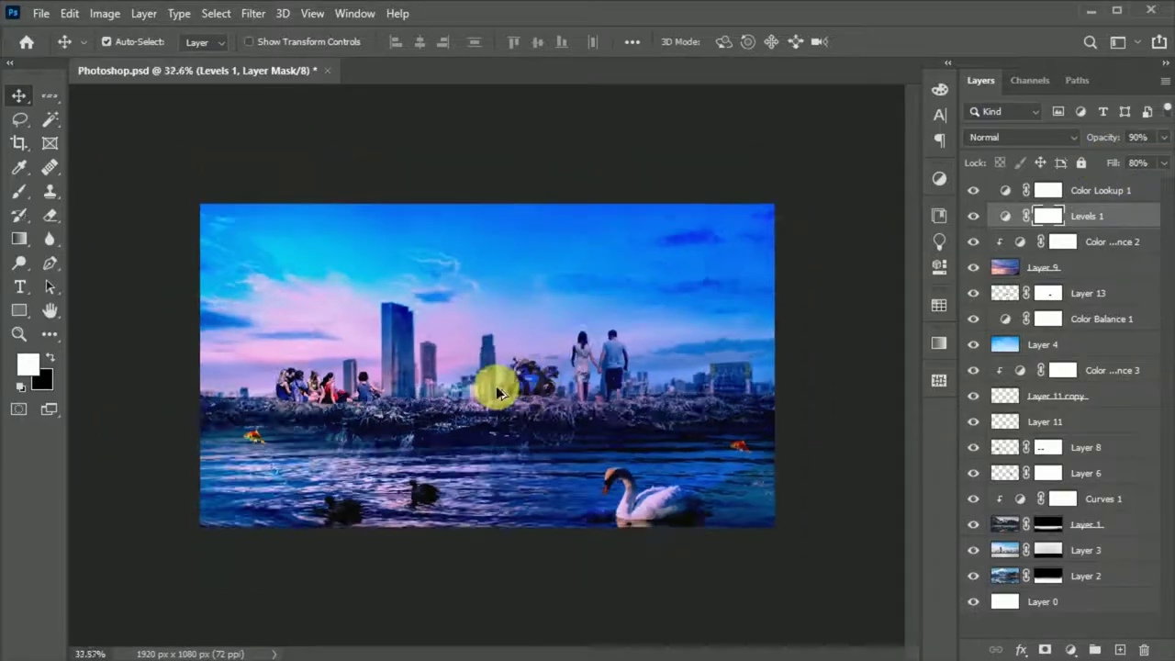